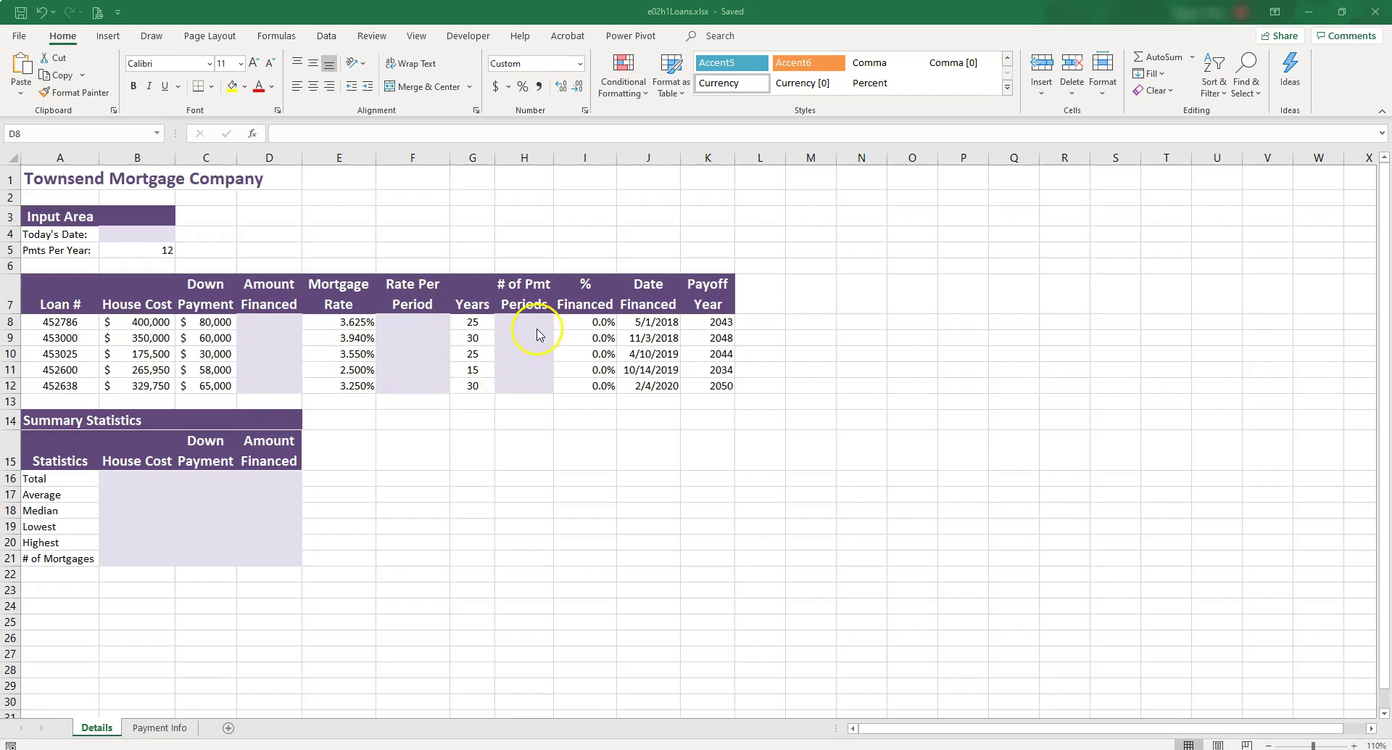
Step: Enter =B8-C8 in D8 for the first loan's Amount Financed
left_click(271, 324)
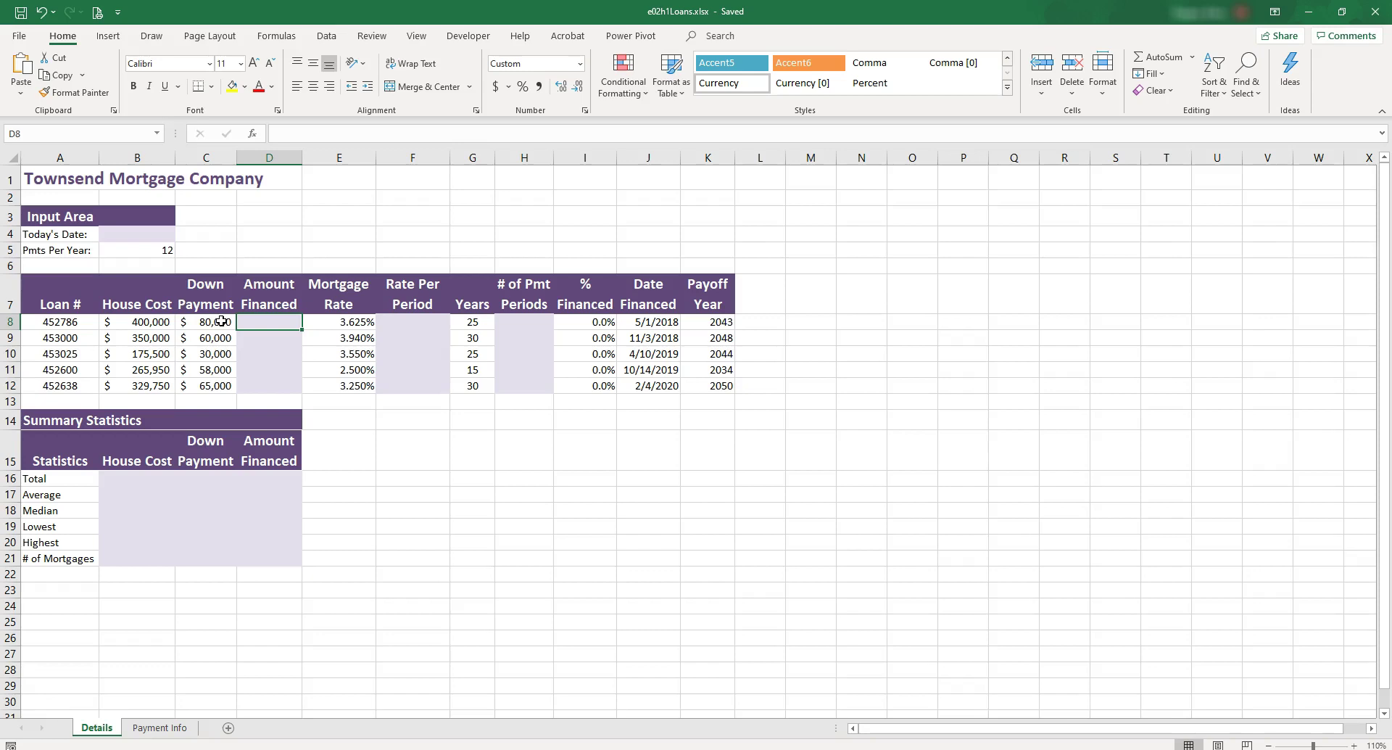
type("=")
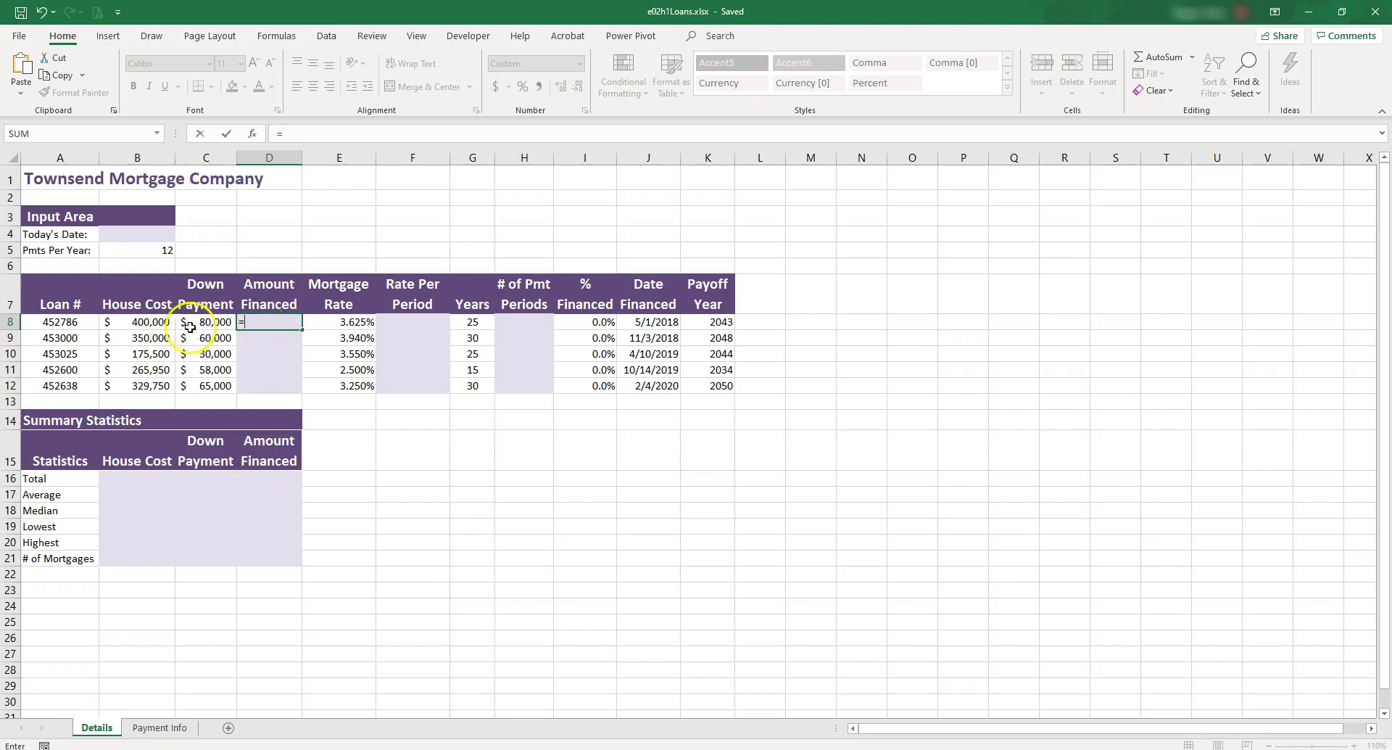
left_click(151, 319)
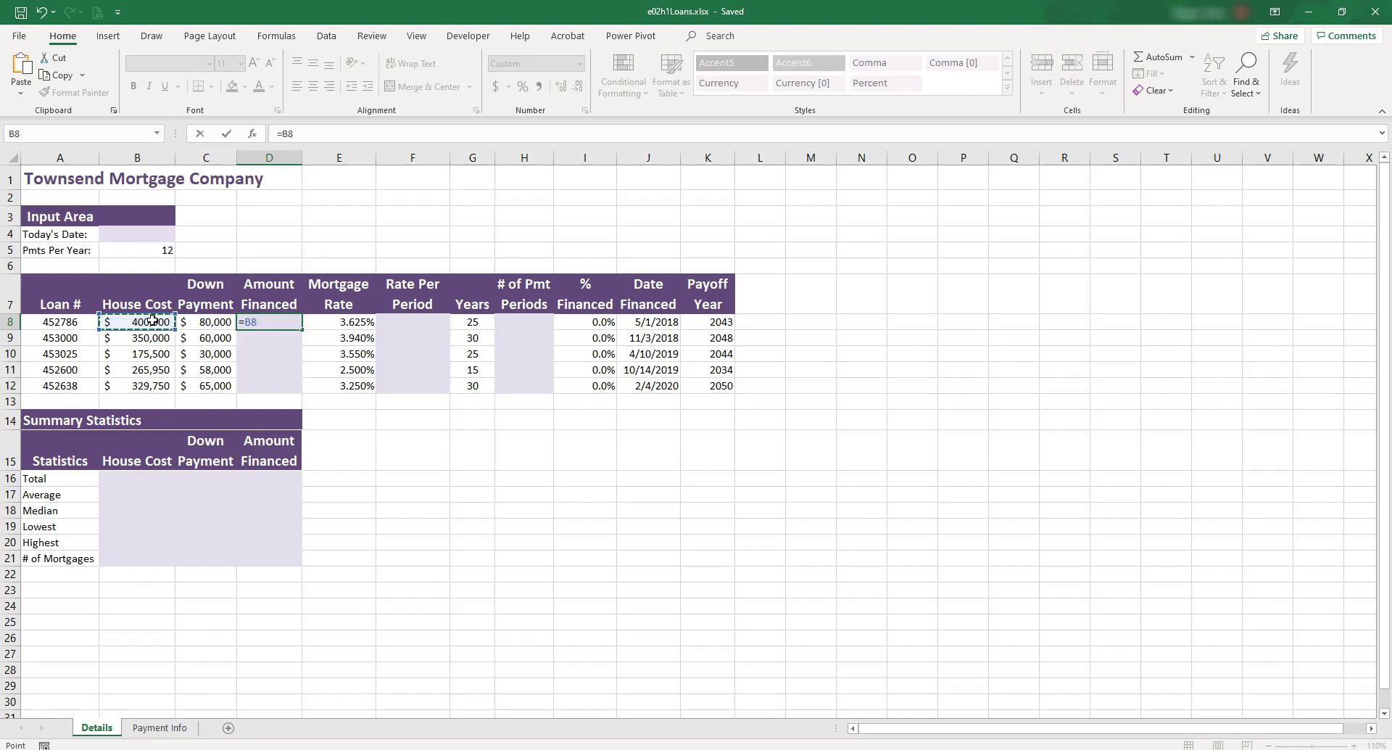
type("-")
left_click(210, 322)
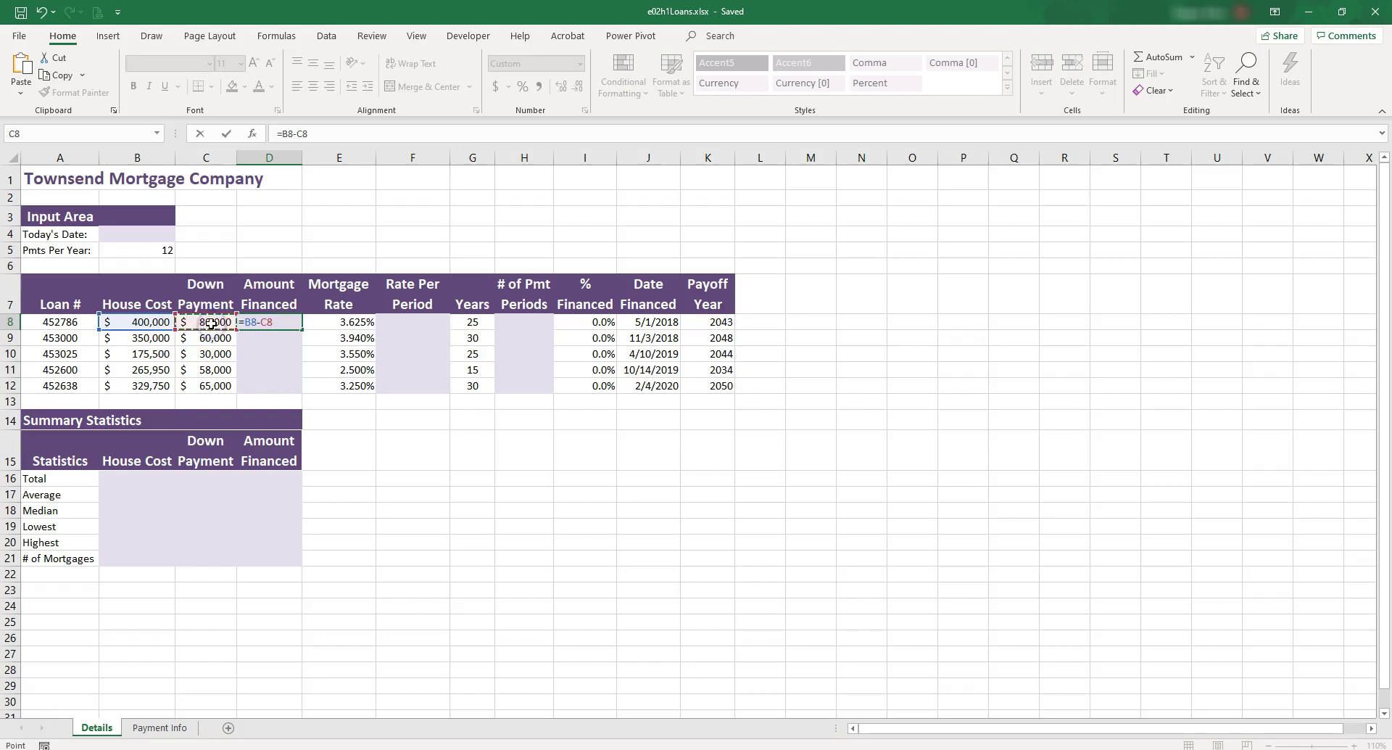
key("ctrl+Return")
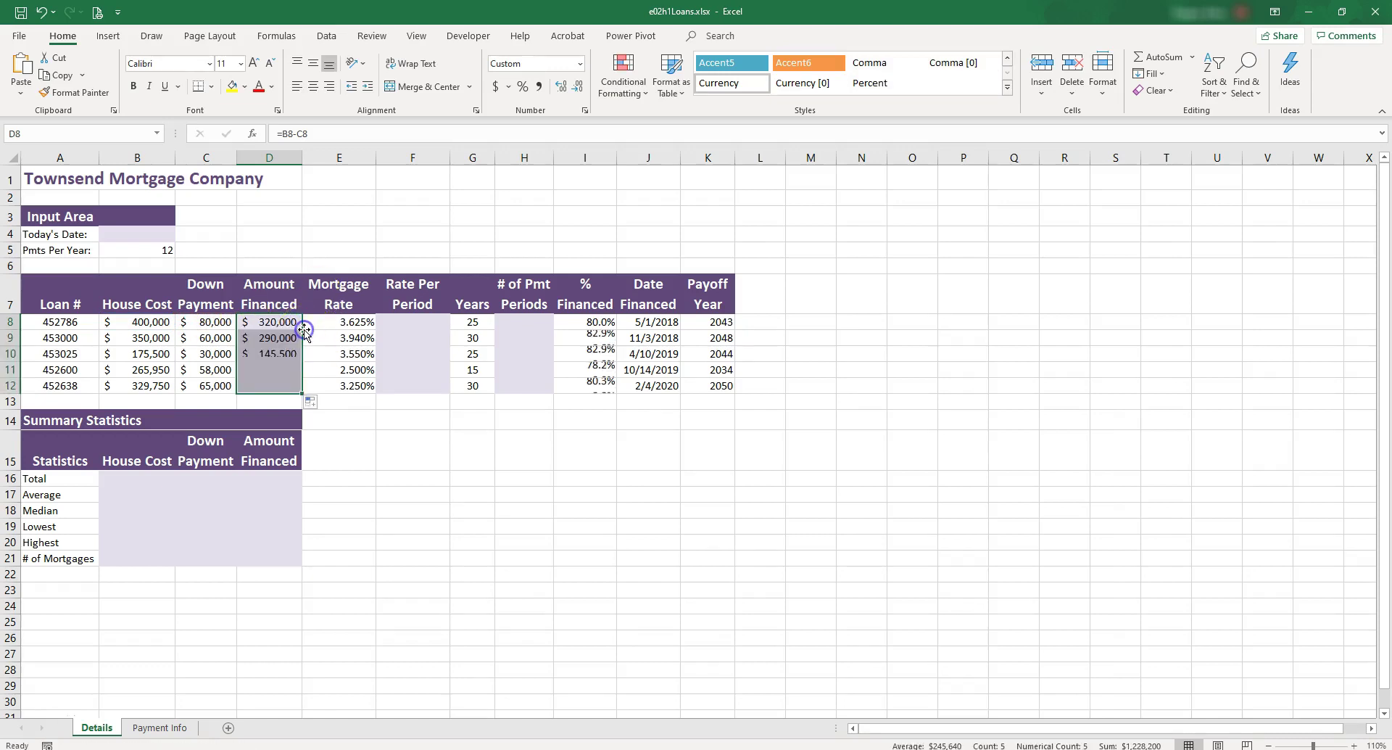
Step: Fill the formula down to D12 and check the last loan's result
double_click(305, 330)
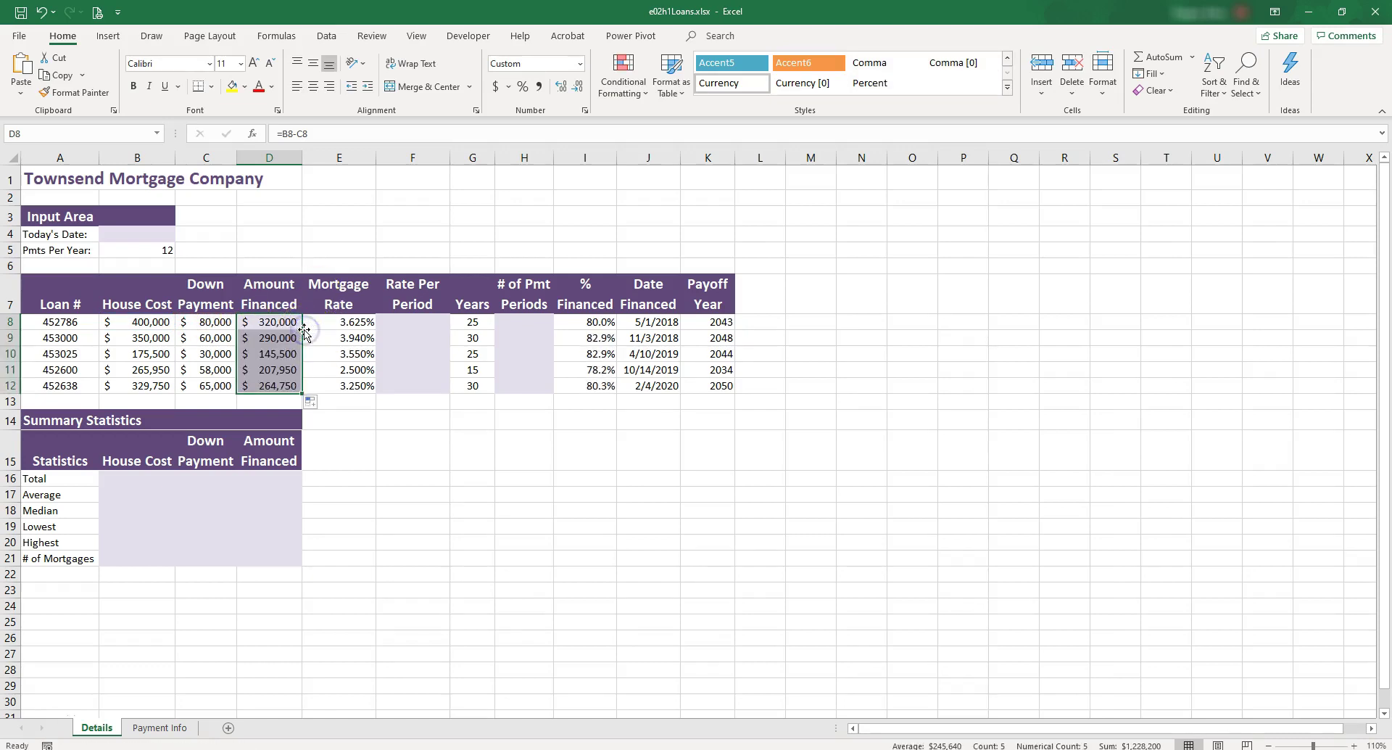
double_click(275, 385)
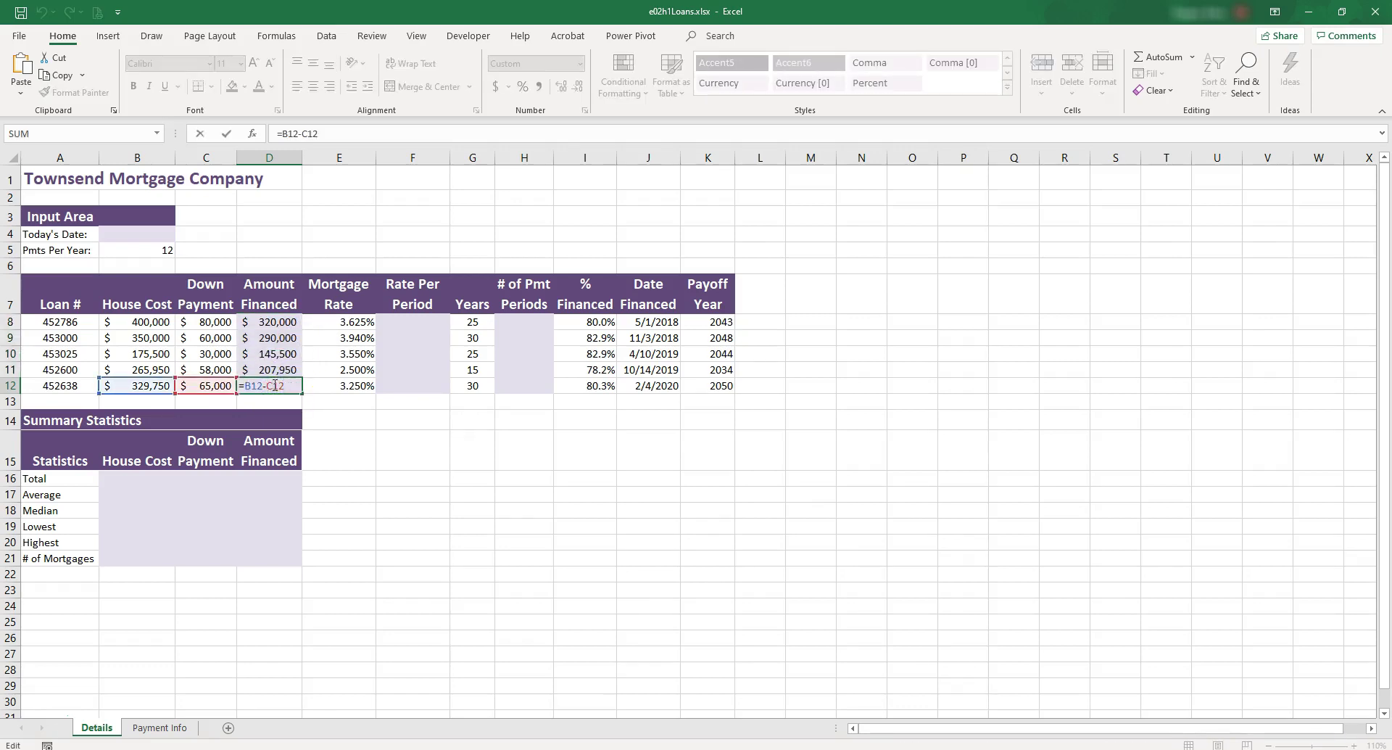
left_click(419, 323)
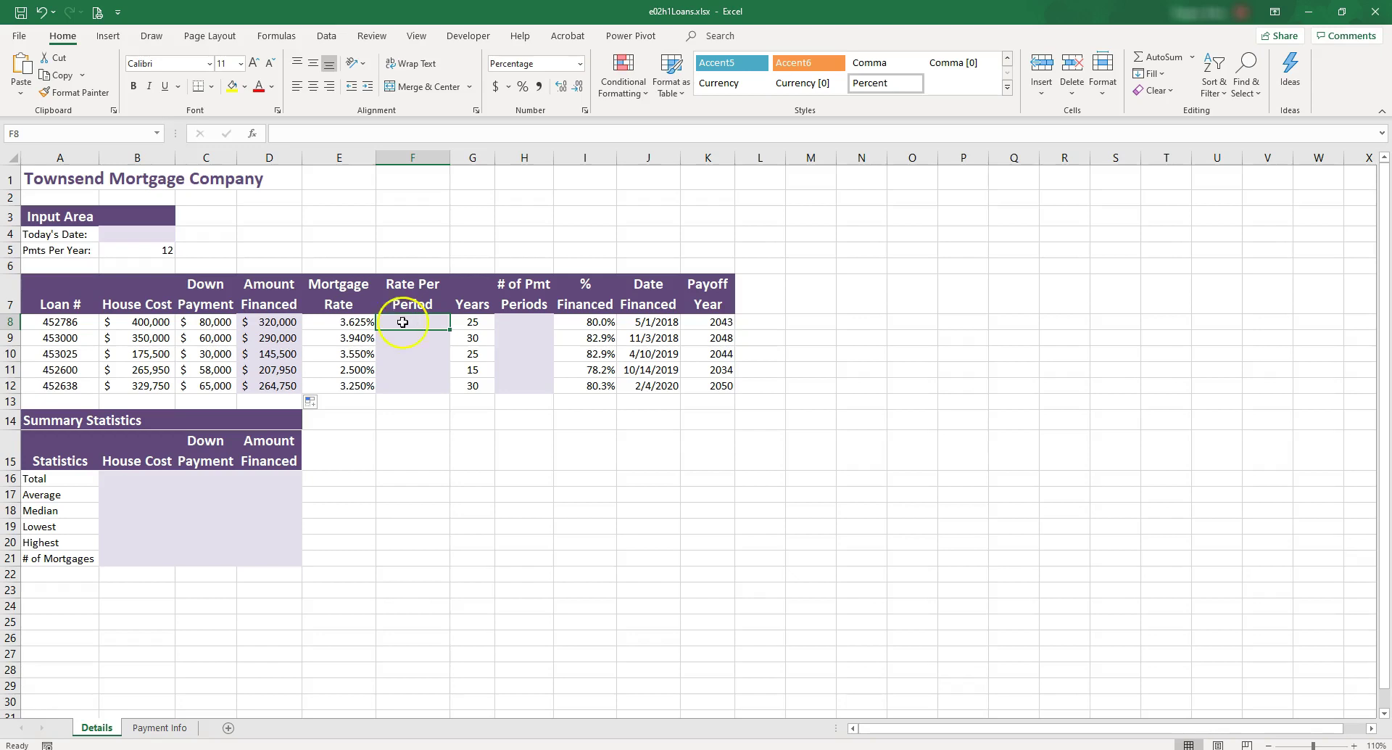
Step: Enter =E8/B5 in F8 so the first loan's Rate Per Period shows 0.302%
left_click(343, 320)
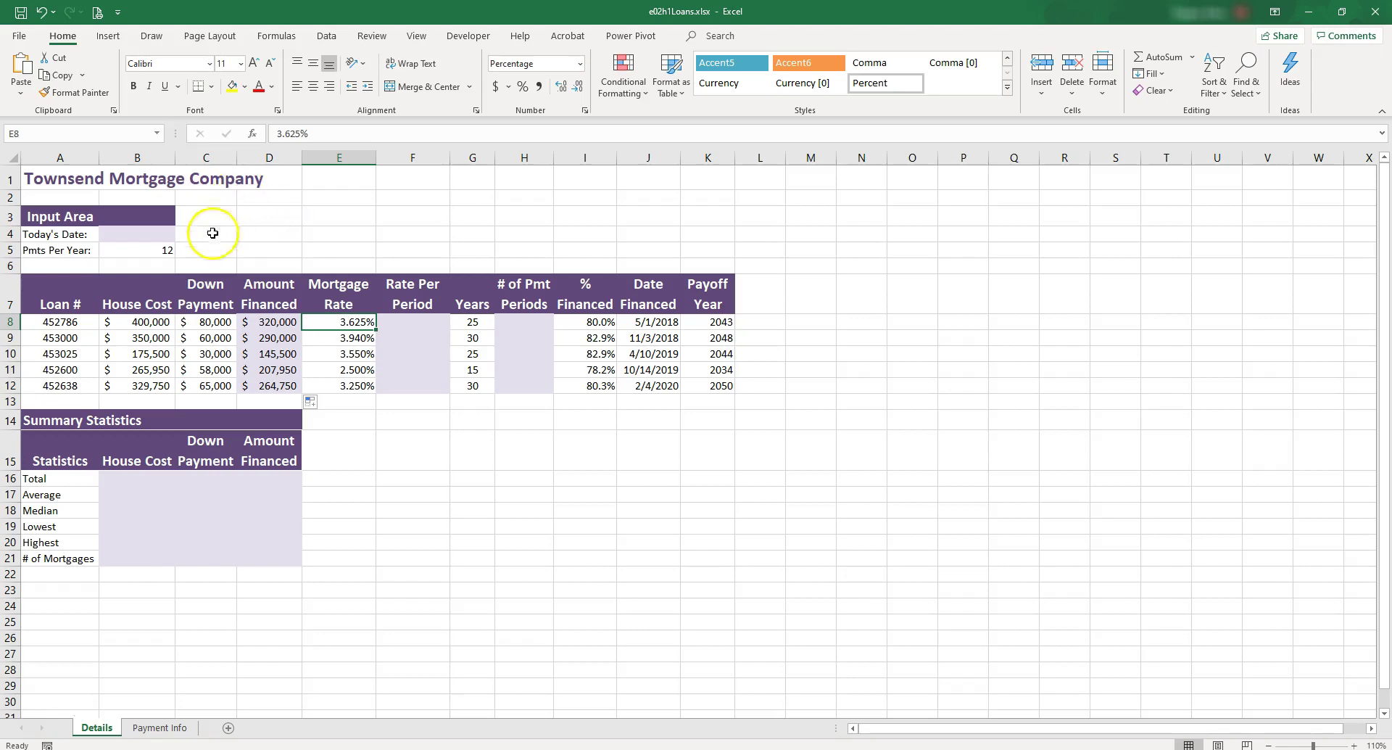
left_click(158, 250)
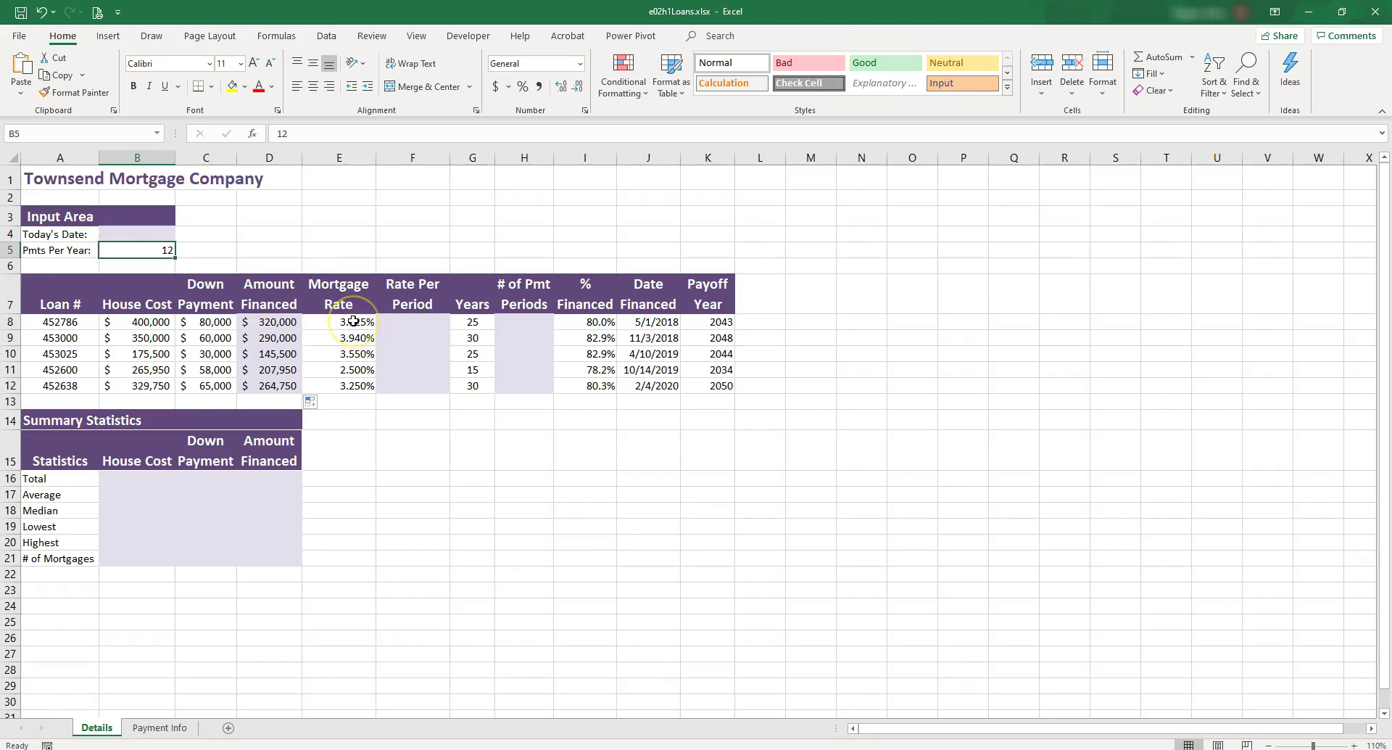
left_click(422, 324)
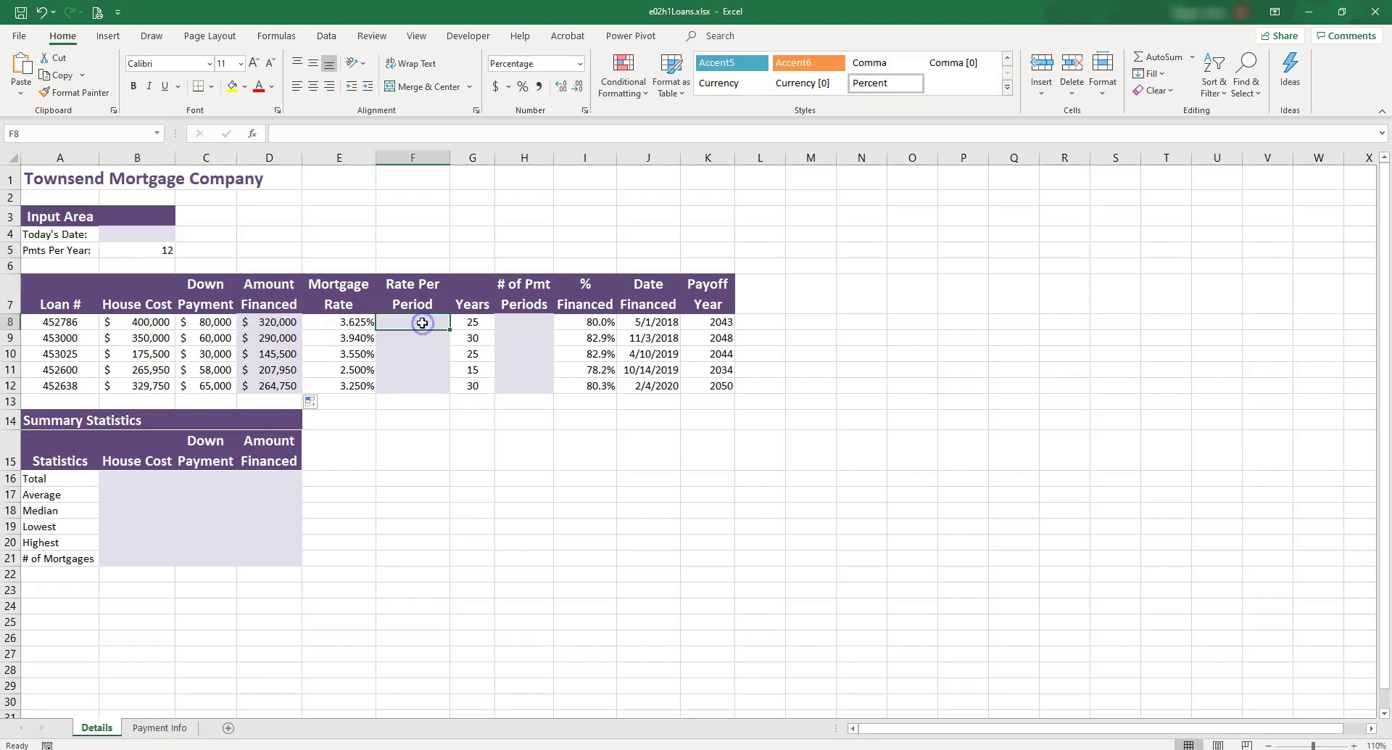
type("=")
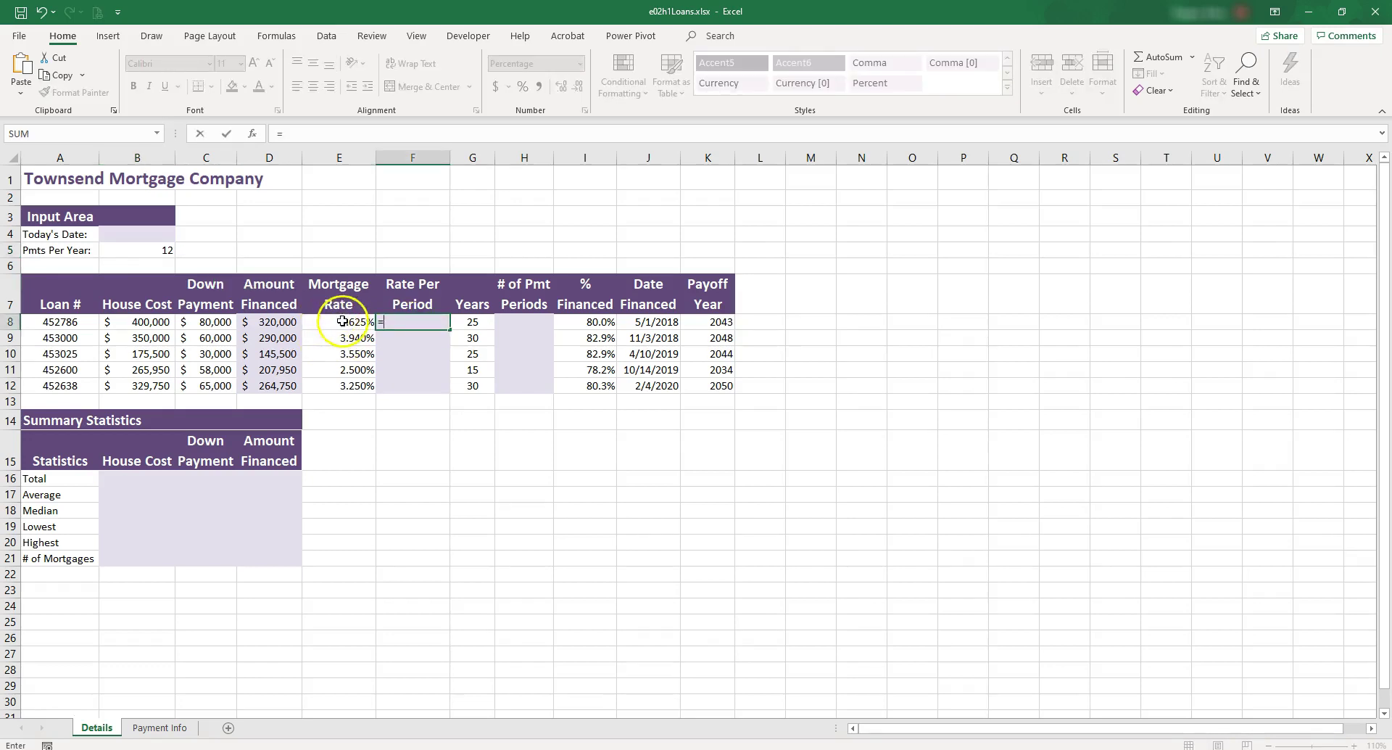
left_click(344, 321)
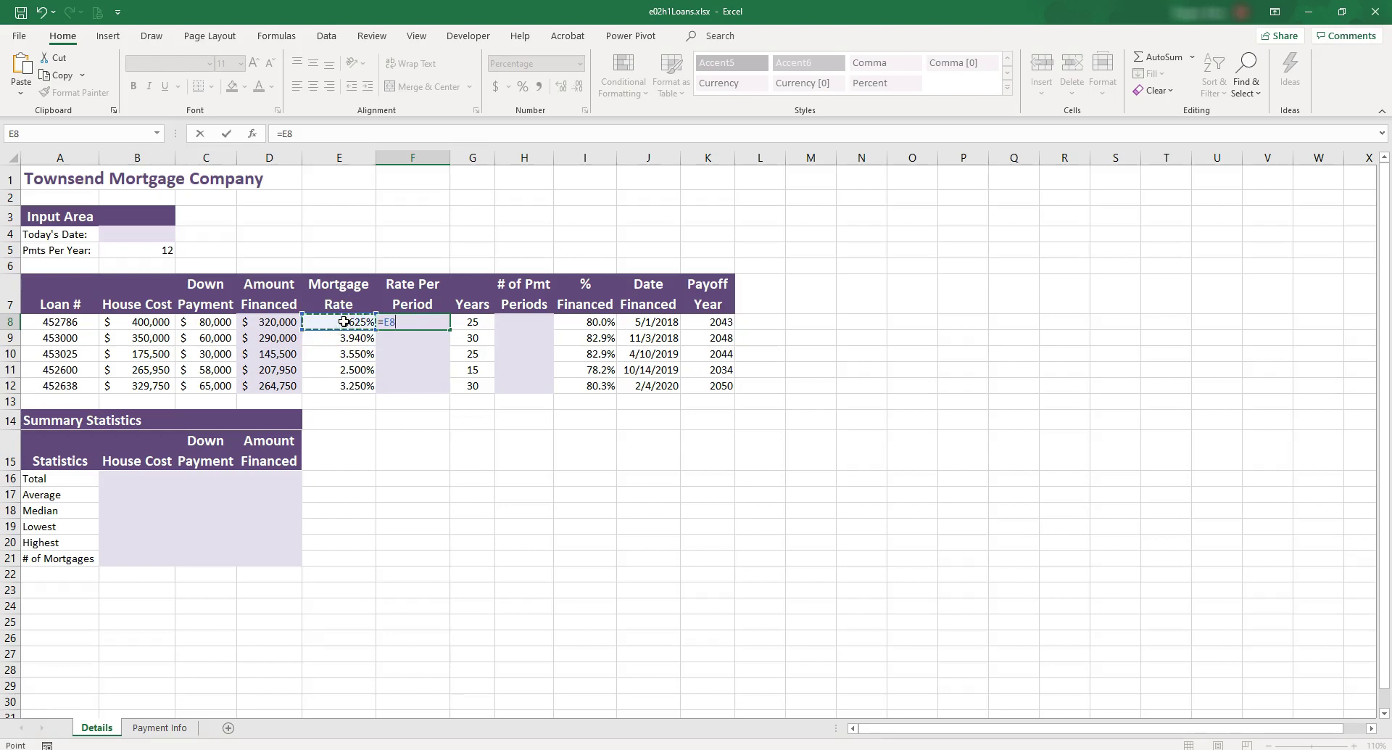
type("/12")
left_click(156, 249)
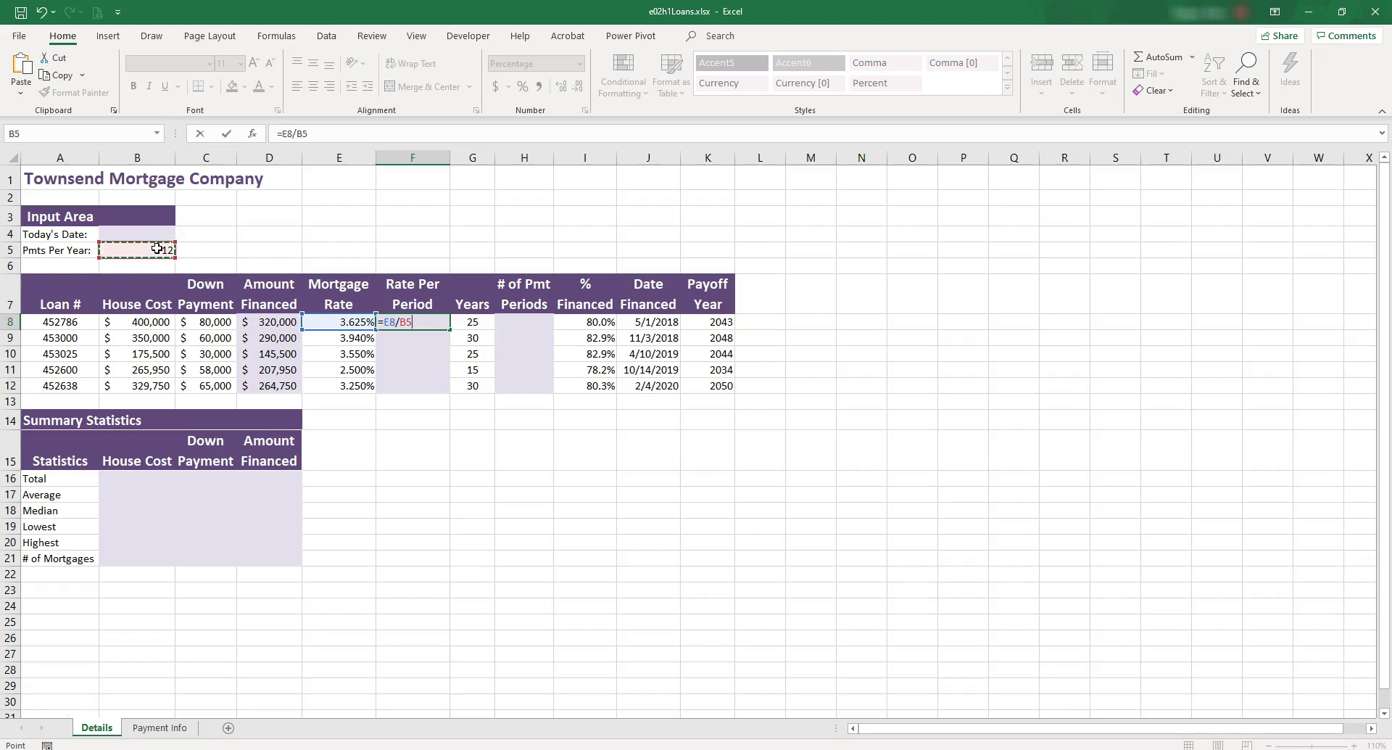
key("ctrl+Return")
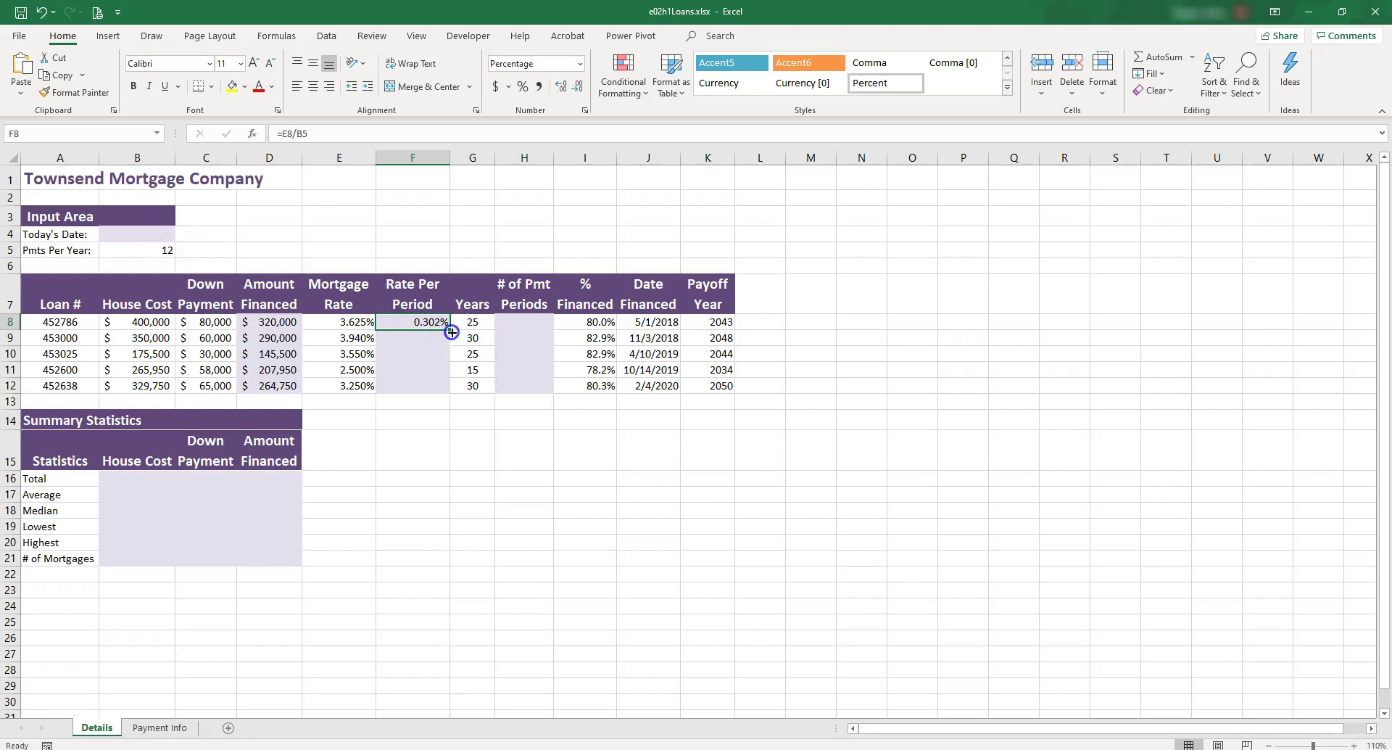
Step: Fill the rate formula down to F12 and inspect the second loan's #DIV/0! formula
double_click(449, 329)
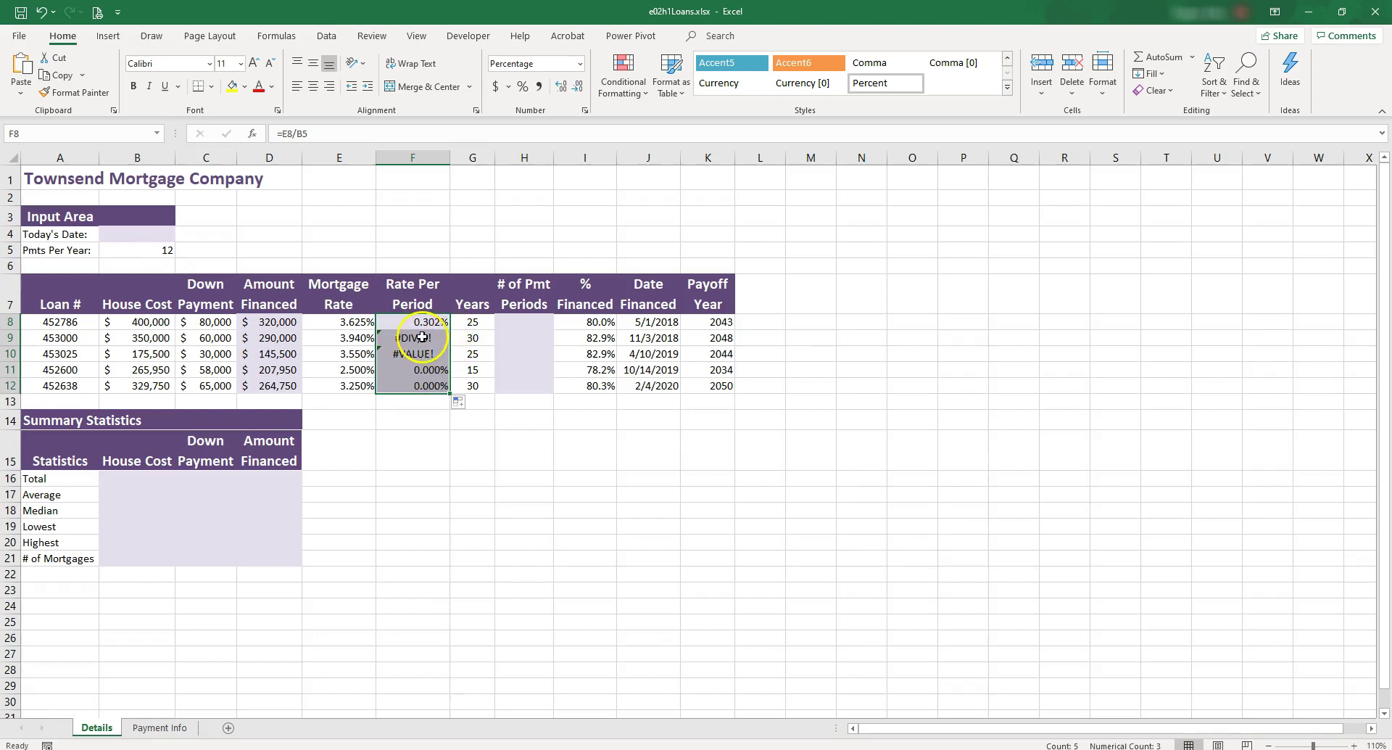
left_click(418, 338)
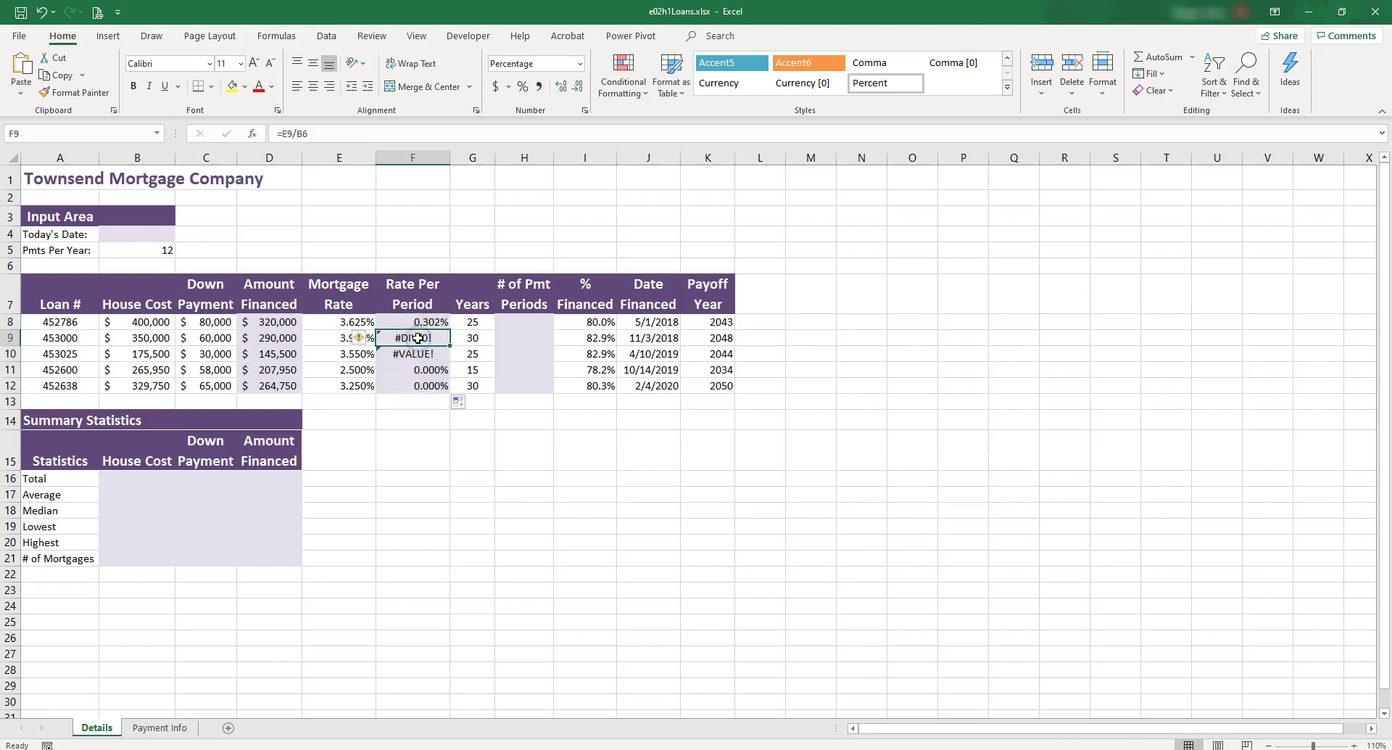
double_click(418, 338)
key("ctrl+Return")
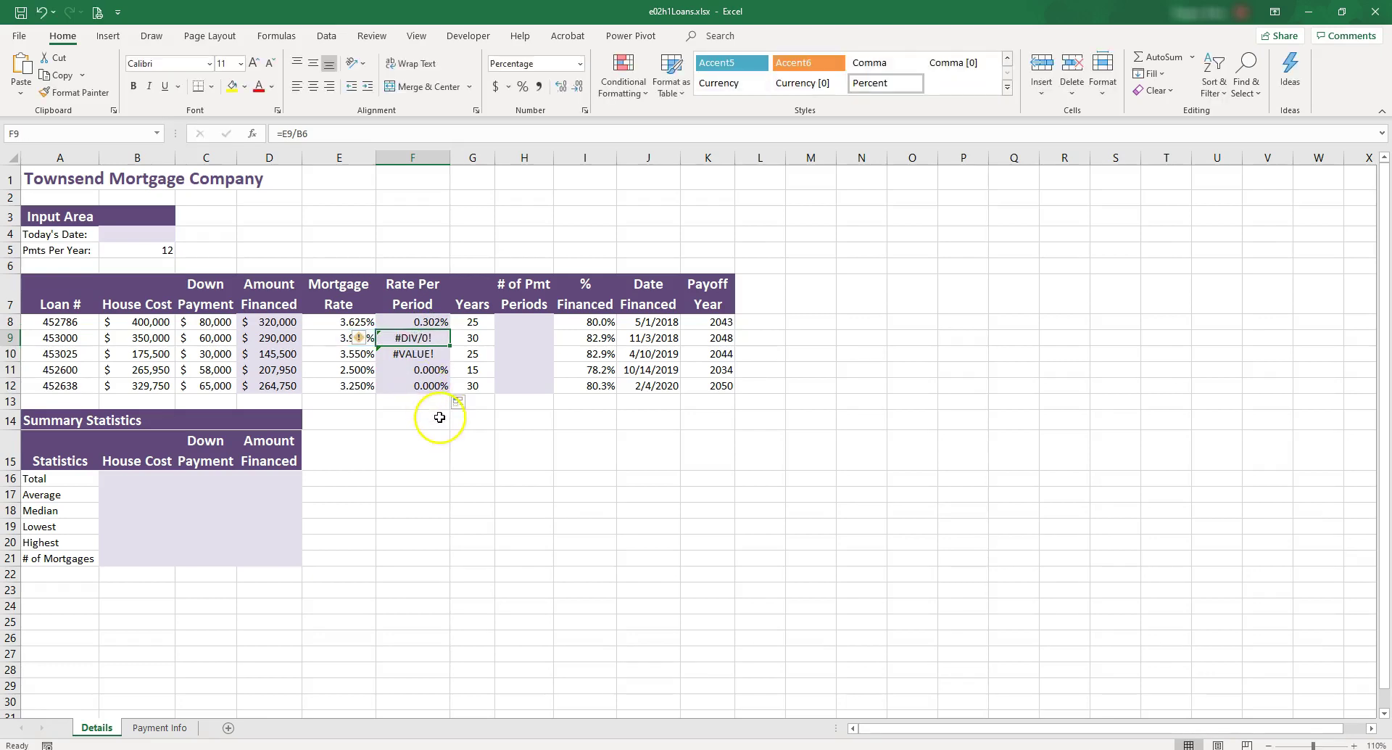
scroll(435, 414, "up", 1)
scroll(441, 415, "up", 1)
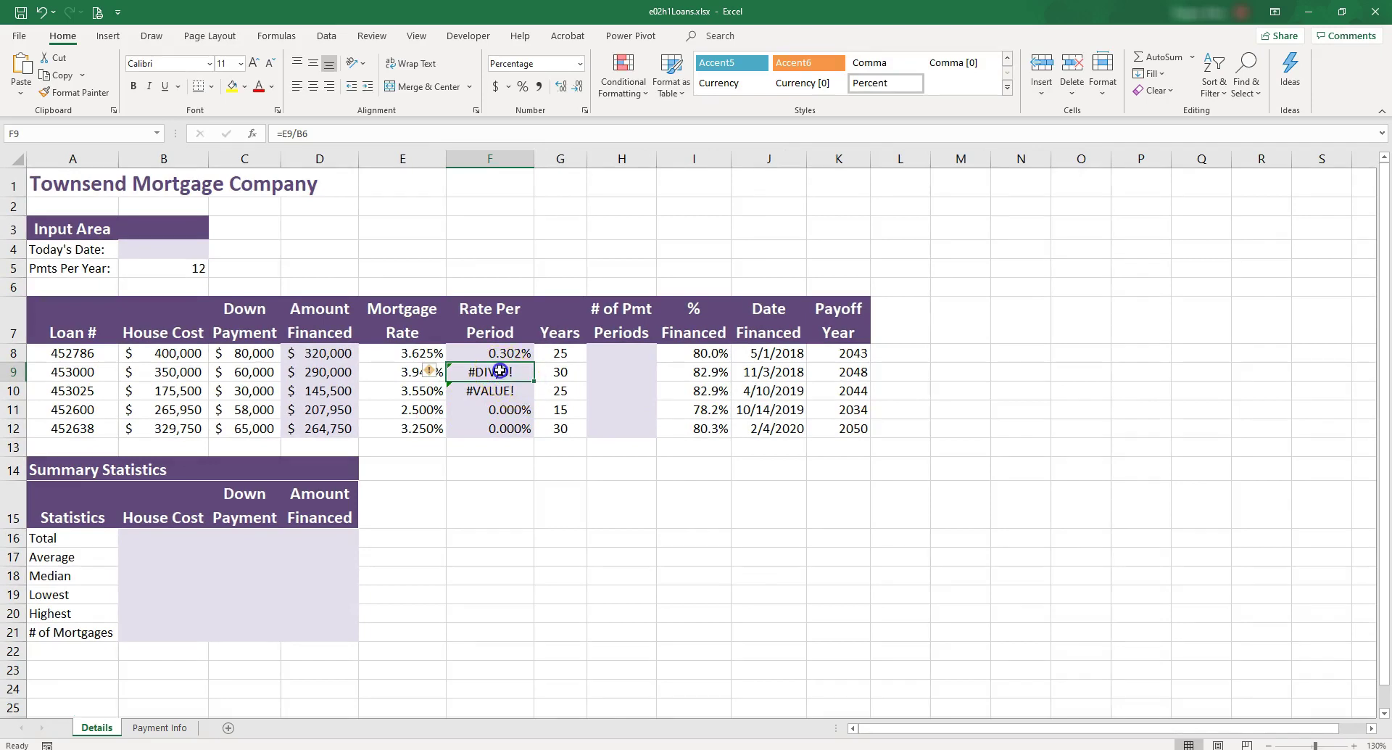
double_click(501, 371)
left_click(502, 353)
Step: Compare the copied formulas' shifted divisors, then open F8's =E8/B5 for editing
double_click(501, 353)
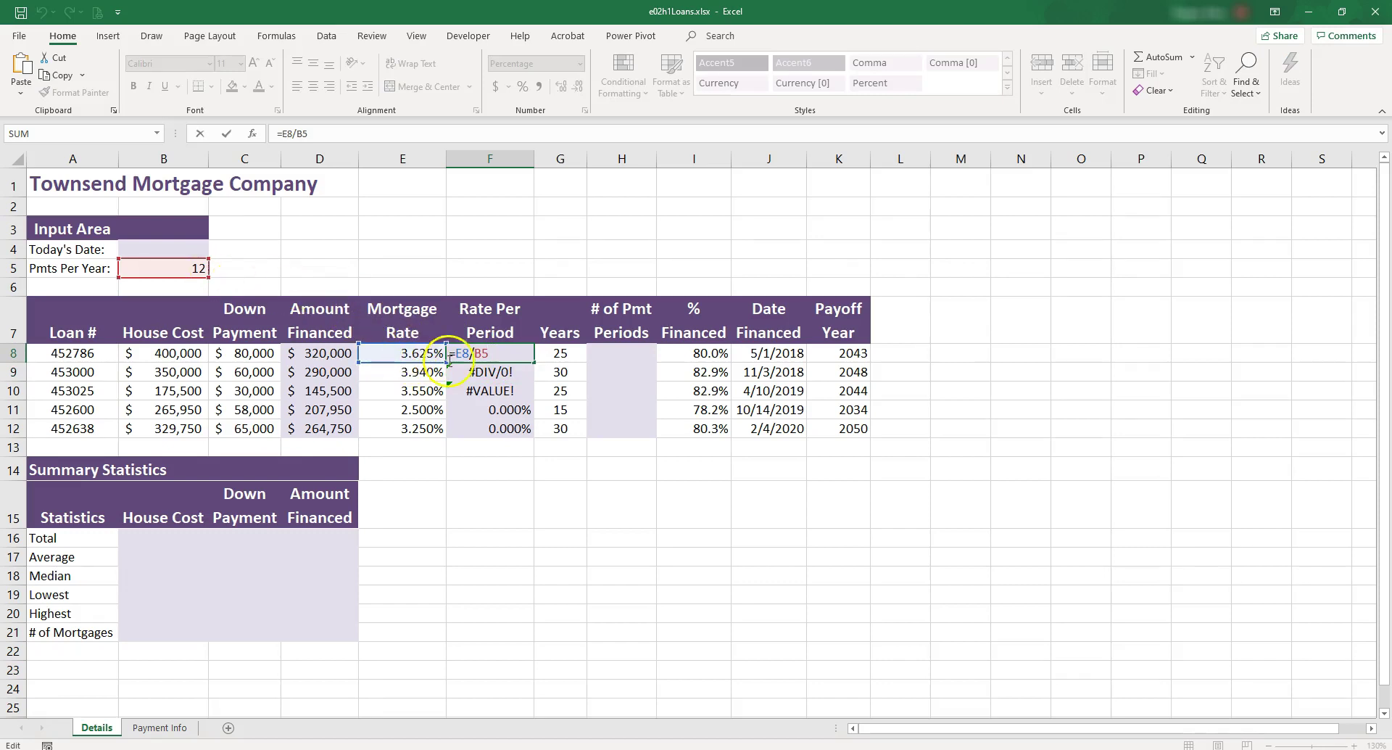
key("ctrl+Return")
double_click(500, 372)
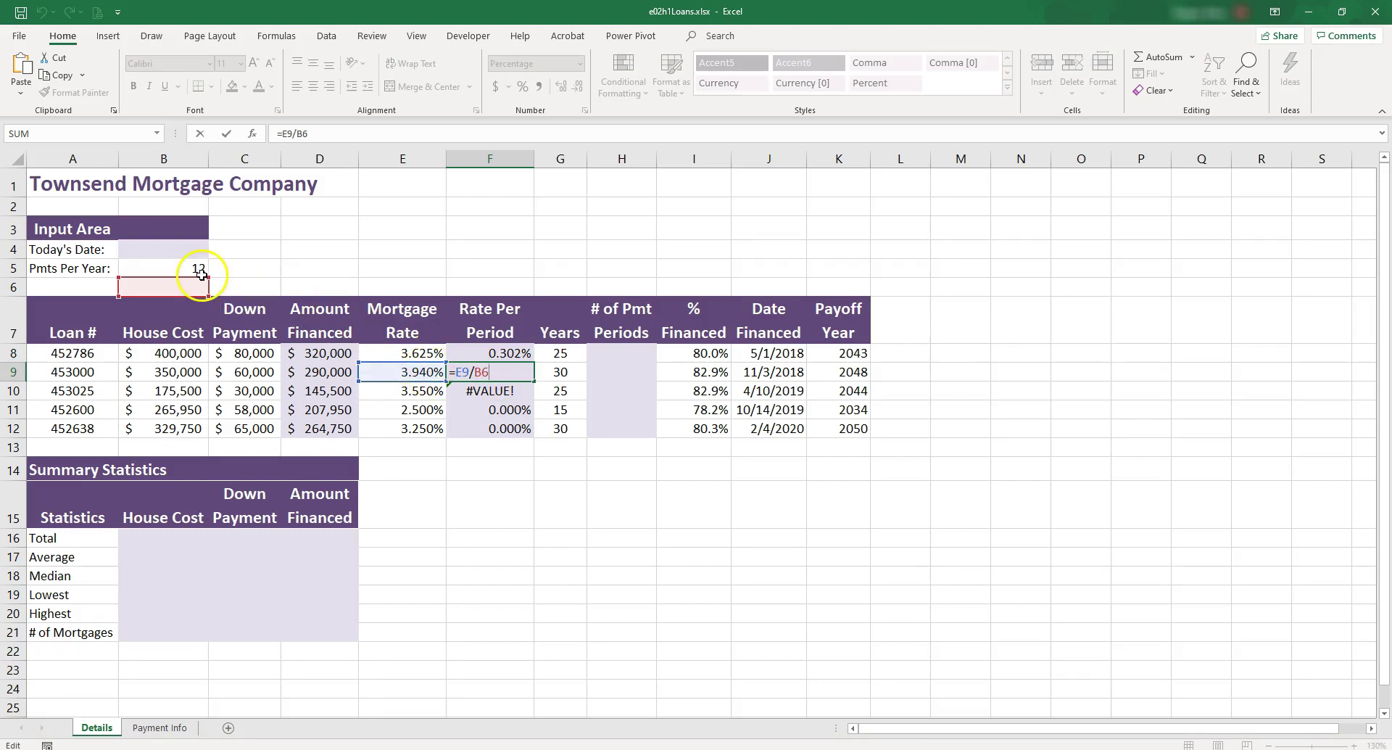
key("Return")
key("F2")
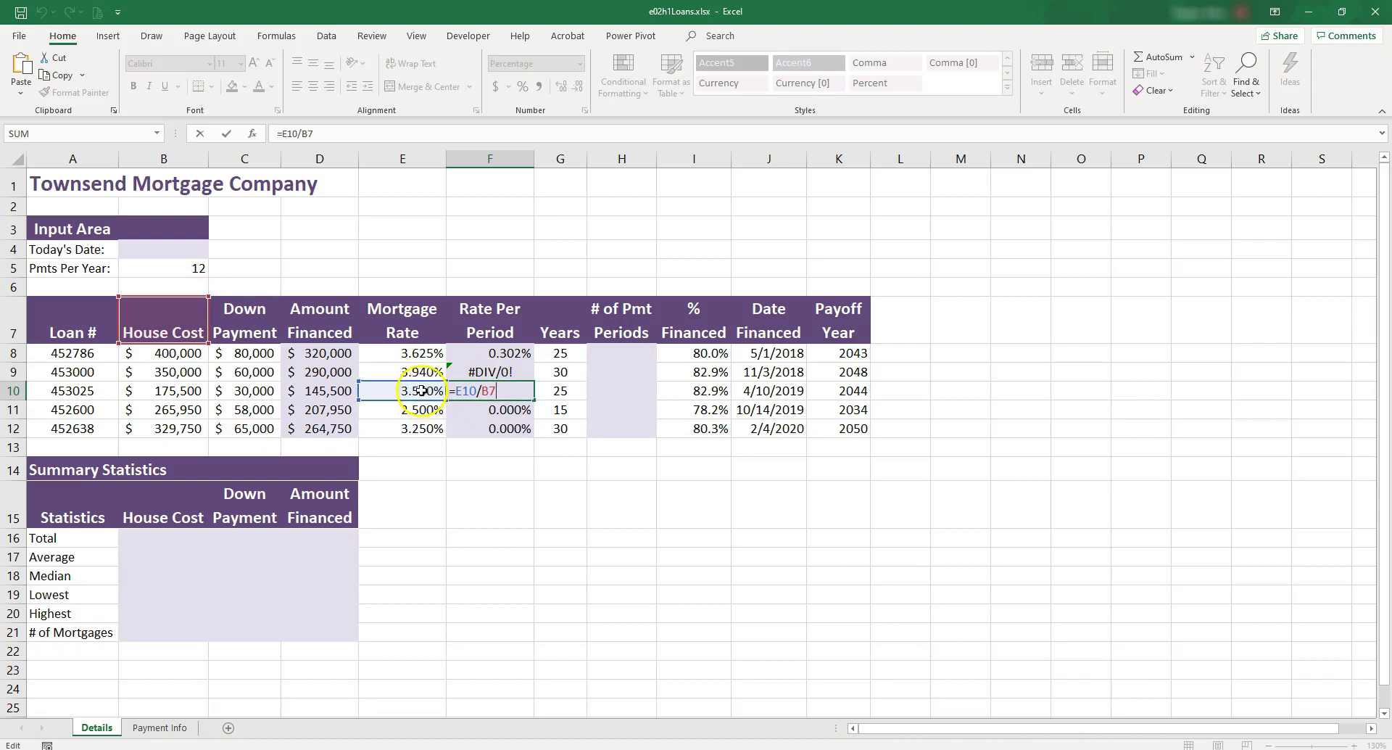
key("ctrl+Return")
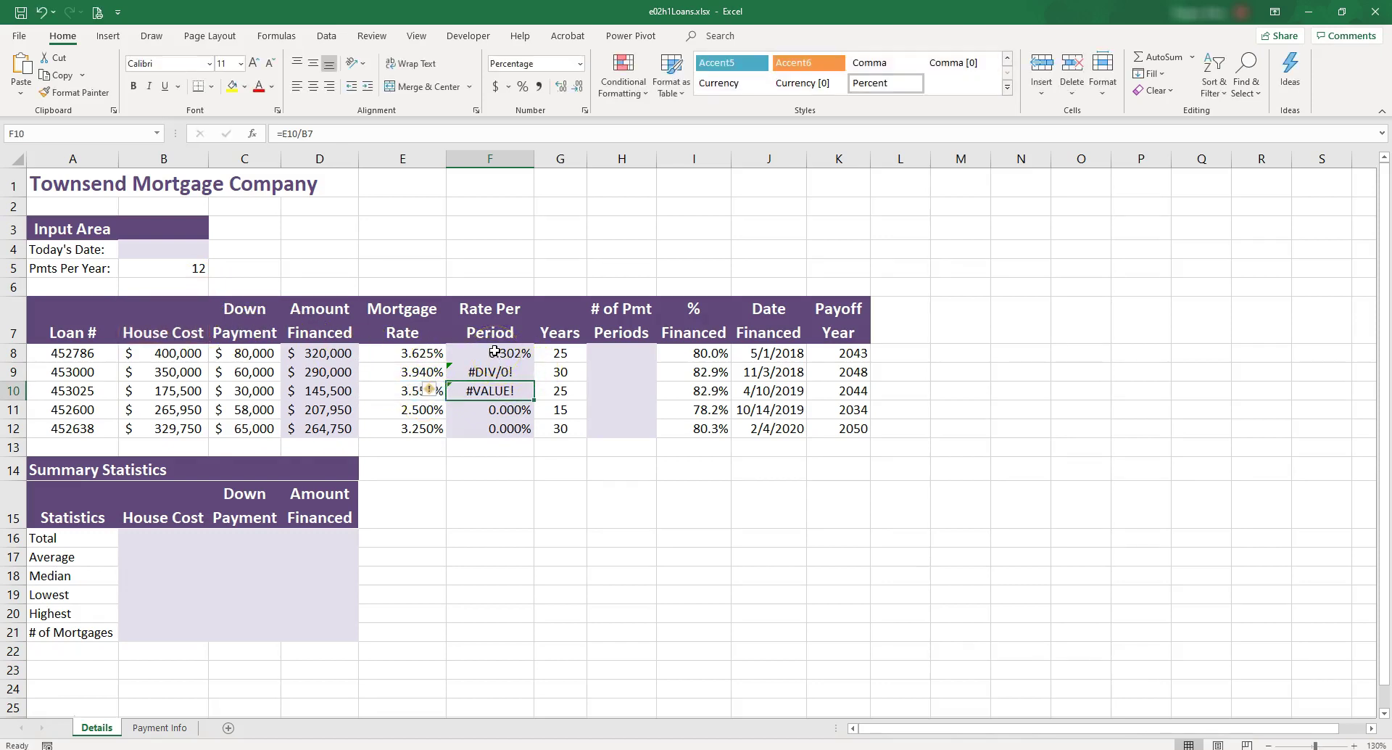
left_click(494, 352)
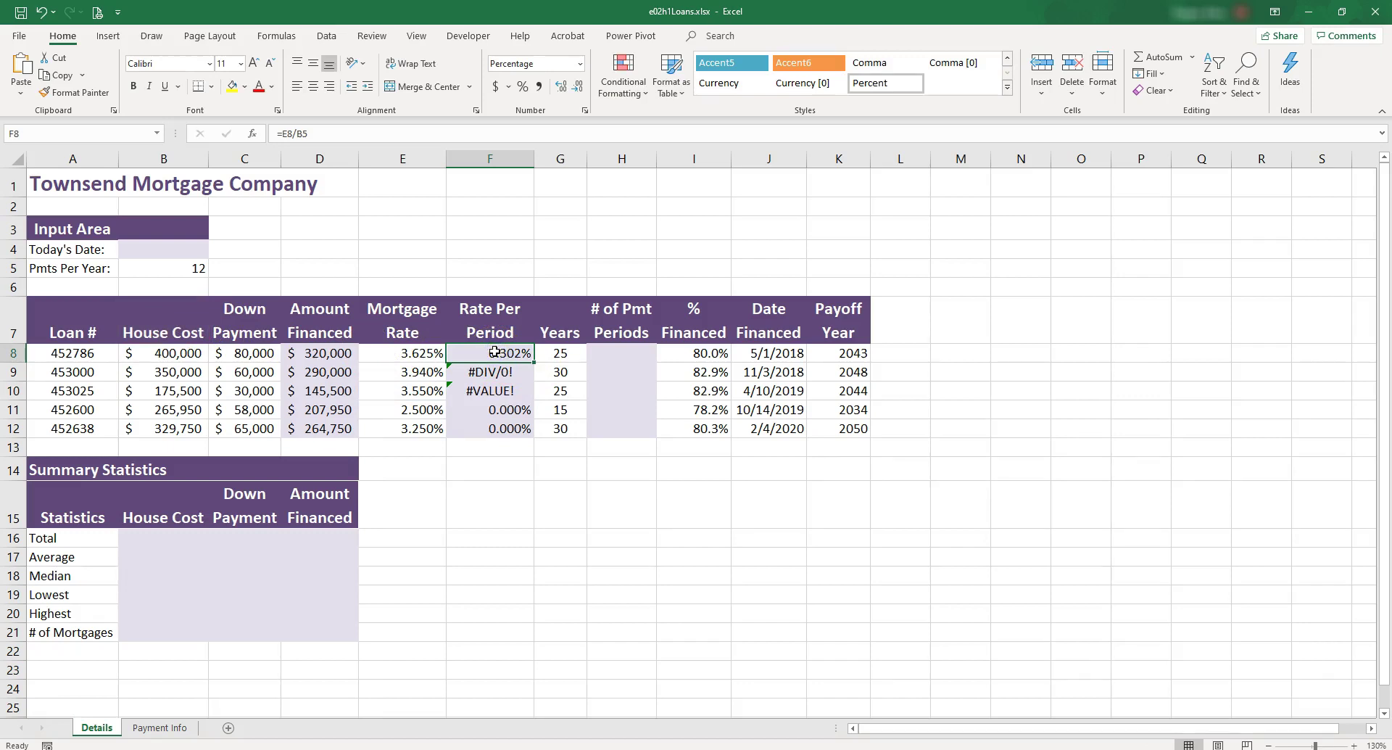
left_click(494, 351)
double_click(494, 352)
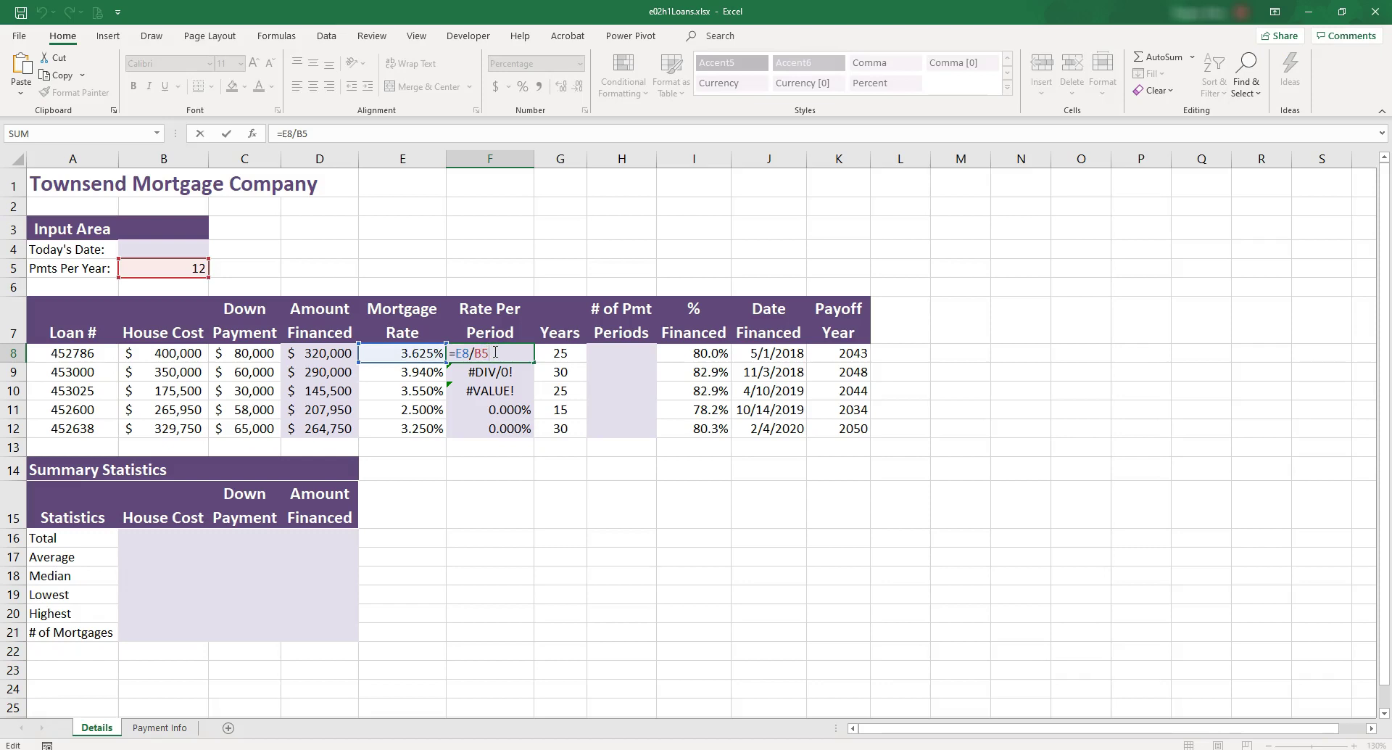
Step: Change F8's formula to =E8/$B$5 so the divisor is an absolute reference
left_click(191, 269)
left_click(490, 354)
double_click(481, 353)
key("Left")
type("$")
left_click(494, 353)
type("$")
left_click(505, 354)
left_click(497, 354)
key("BackSpace")
left_click(479, 353)
key("BackSpace")
key("F4")
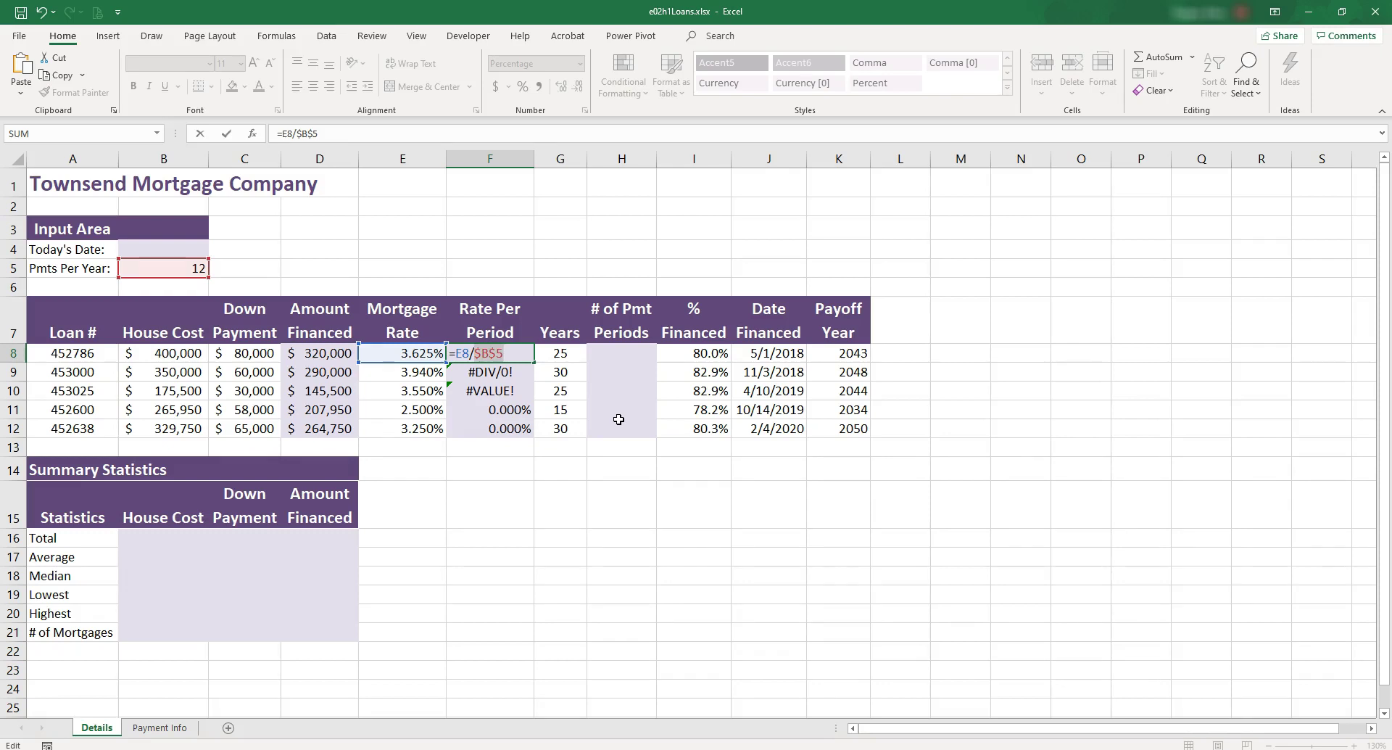
key("Return")
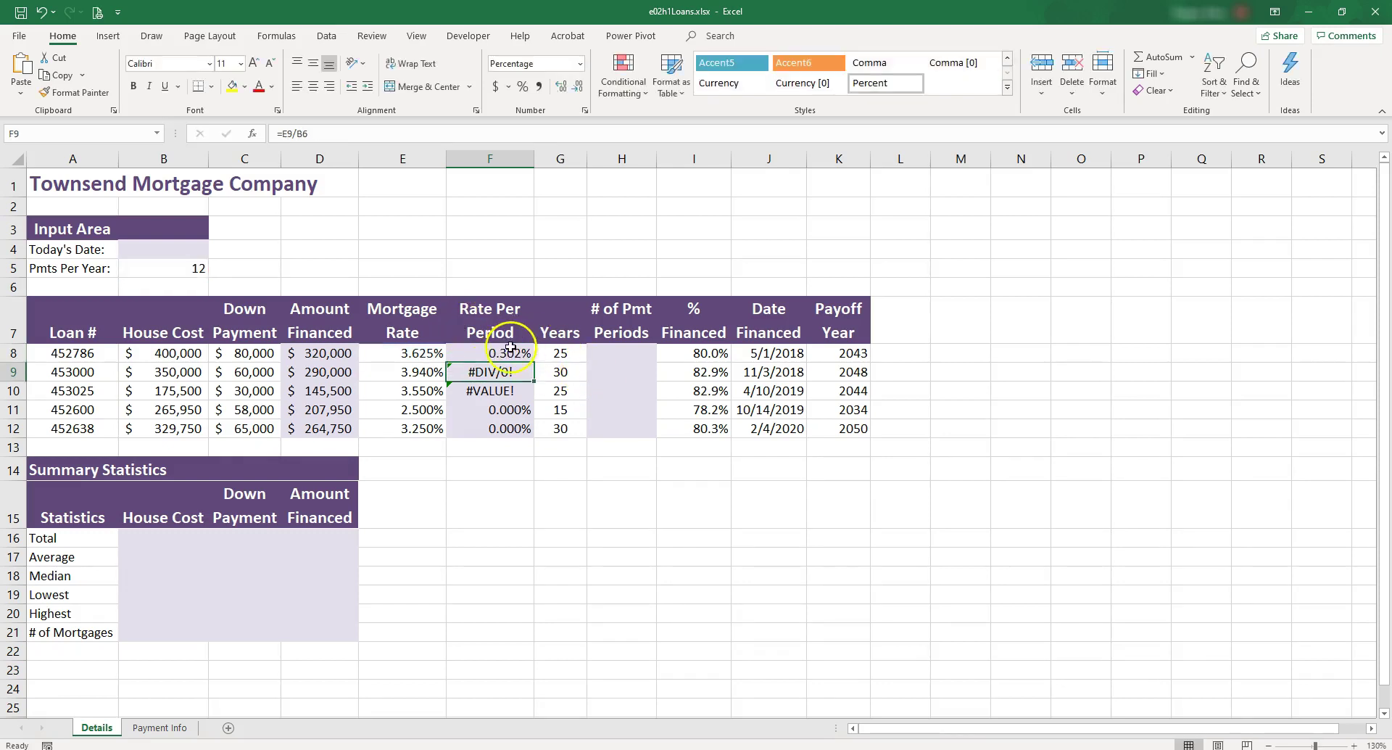
Step: Fill =E8/$B$5 down to F12 and verify the references in F9 through F11
left_click(517, 353)
double_click(538, 362)
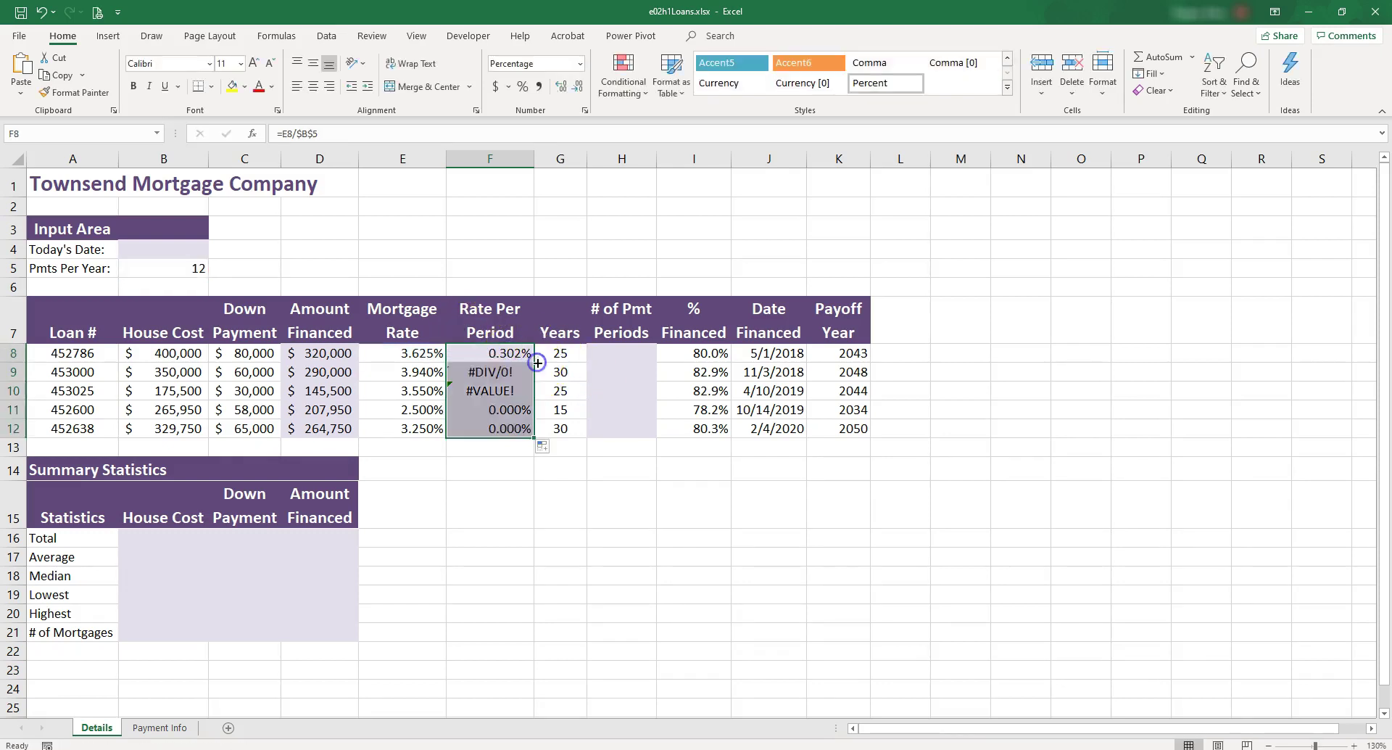
double_click(491, 373)
key("Escape")
double_click(495, 390)
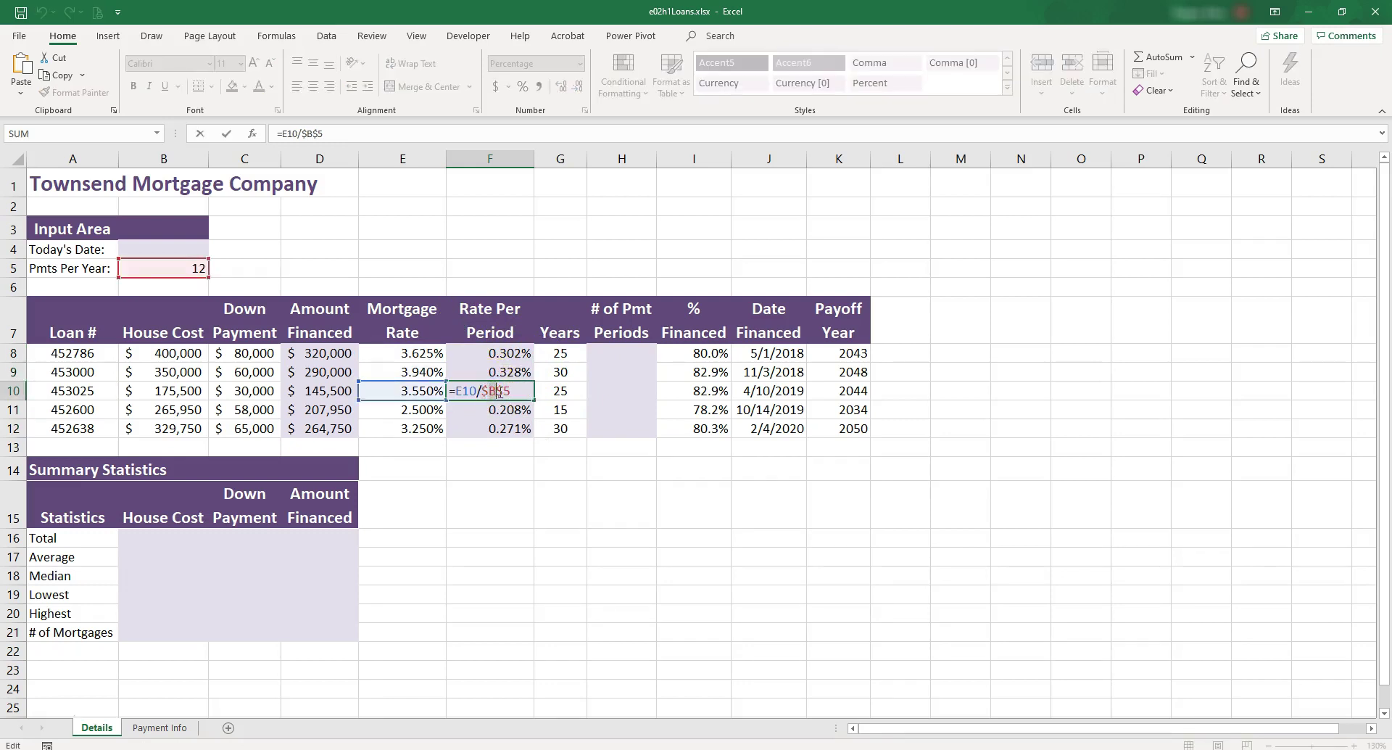
key("Escape")
double_click(512, 410)
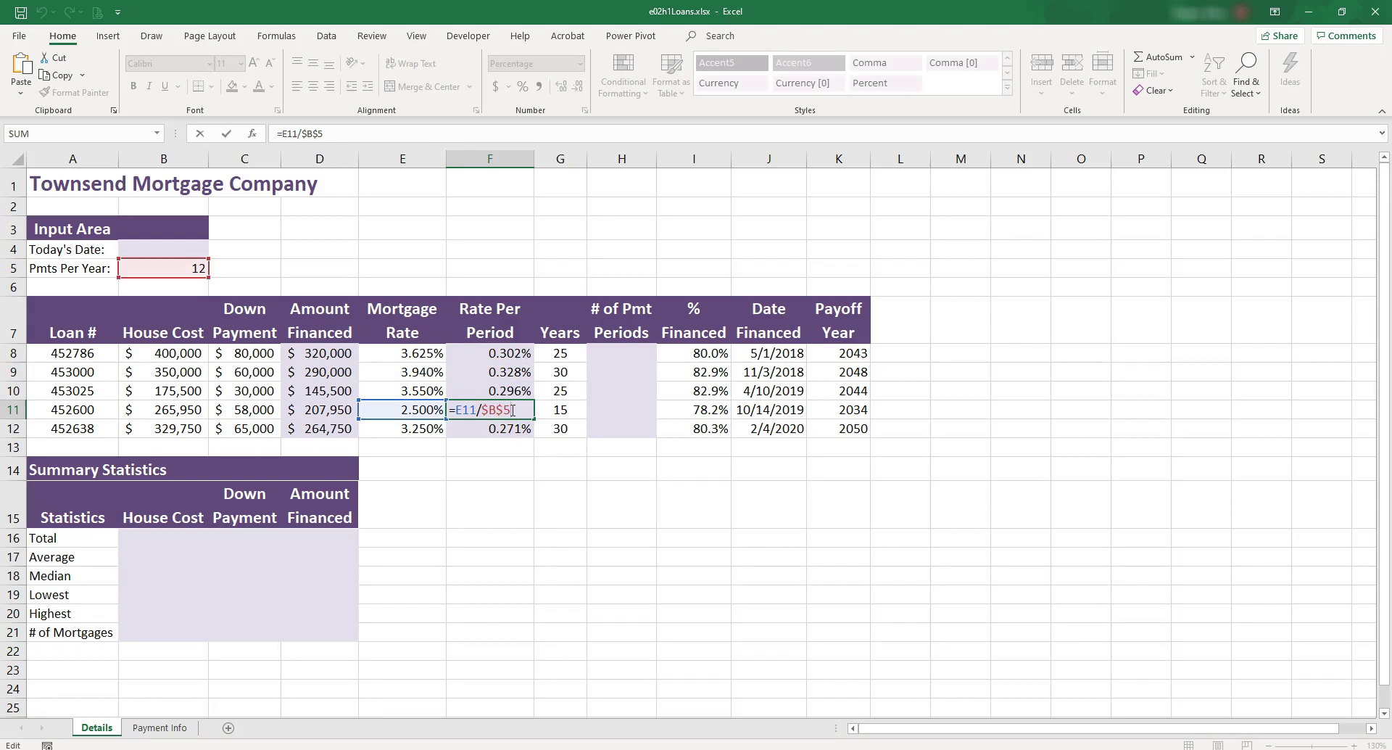
left_click(484, 320)
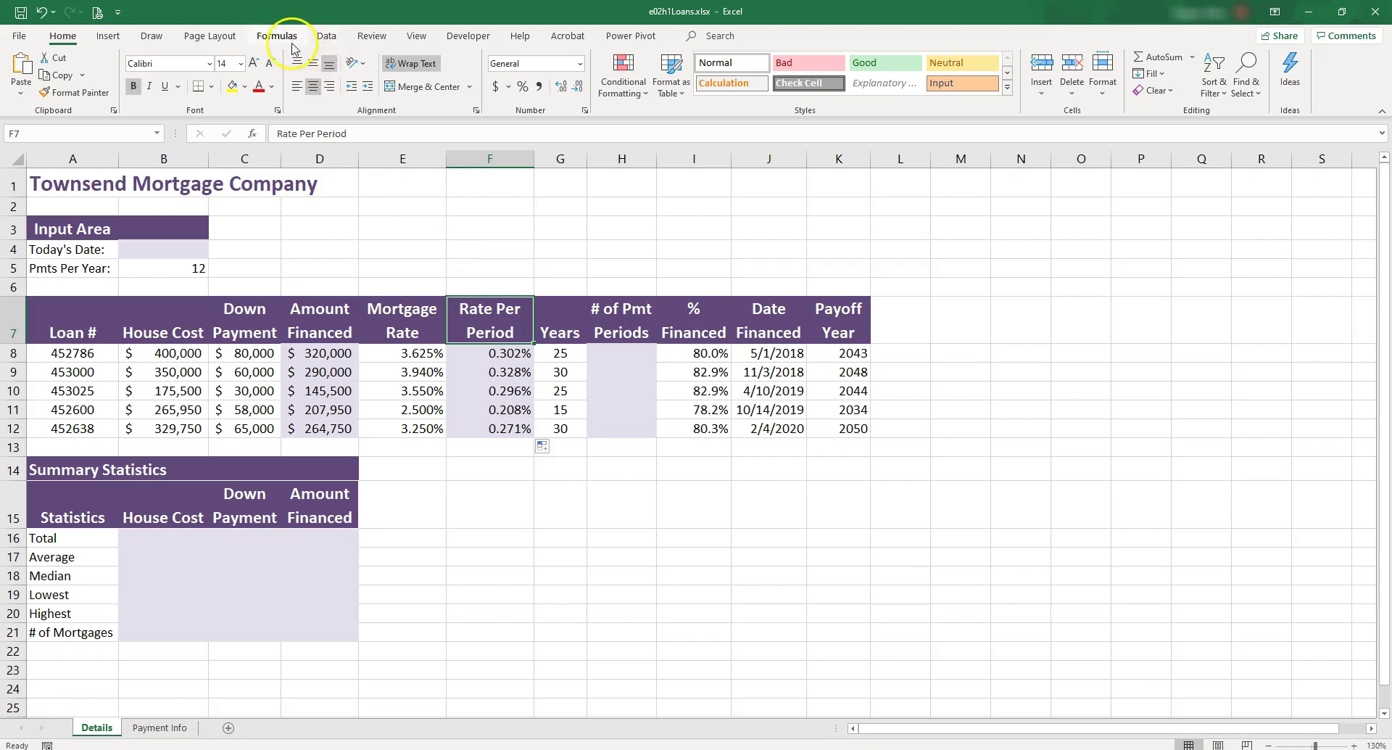
Step: Add a new note to header cell F7 containing the text 'note'
left_click(373, 40)
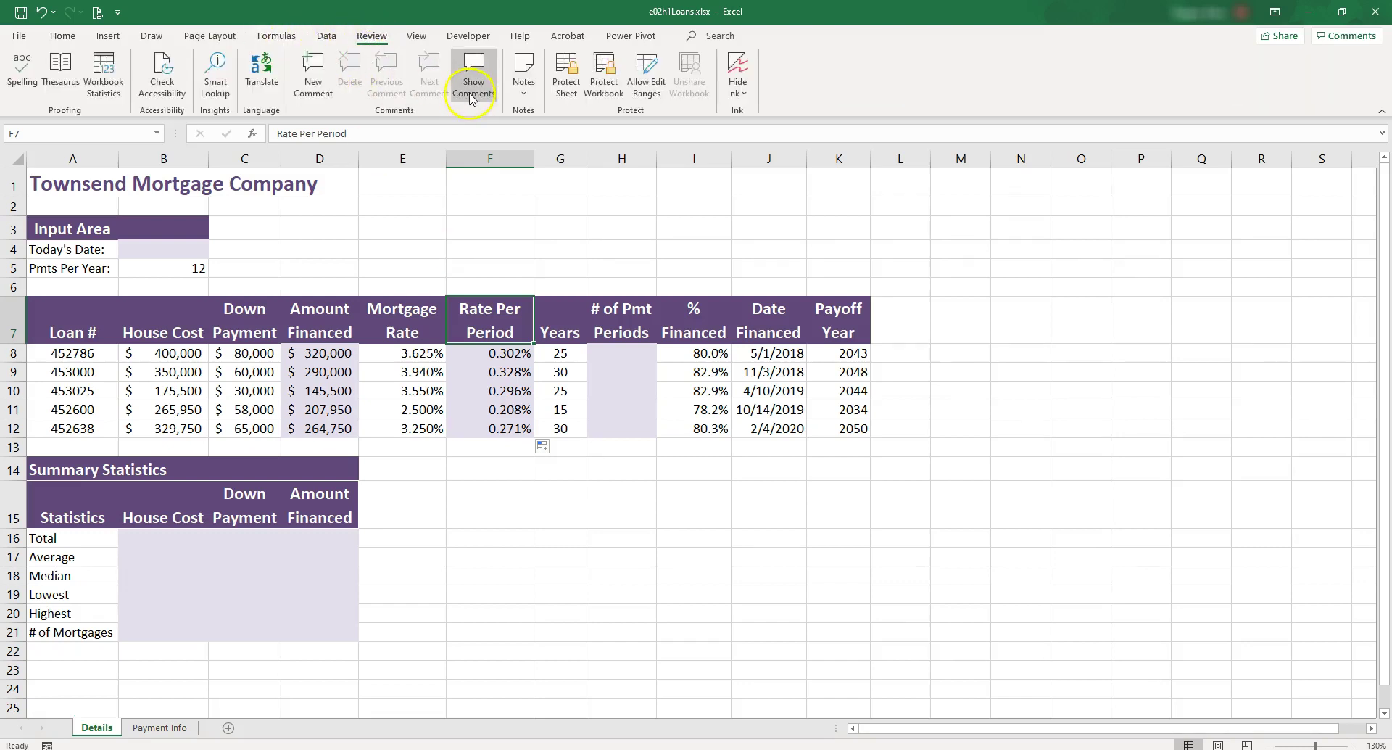
left_click(525, 91)
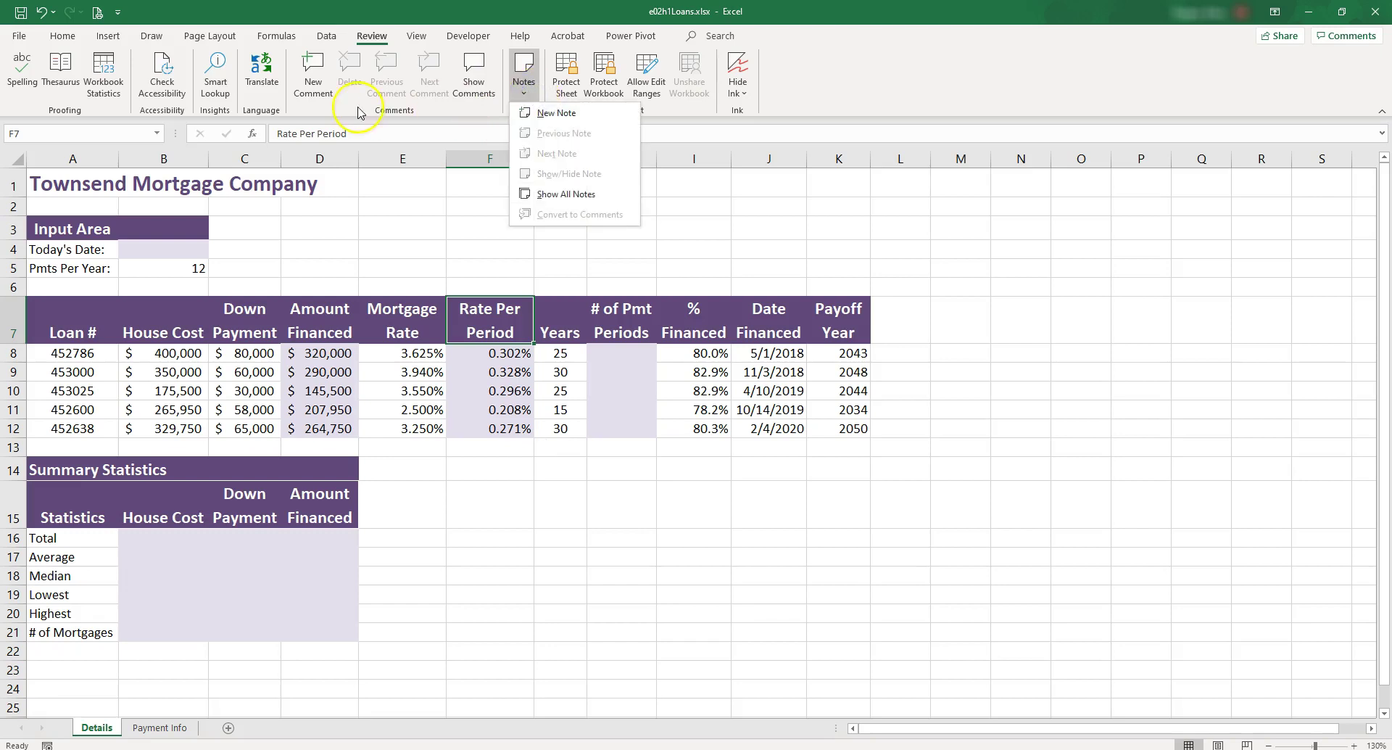
left_click(542, 116)
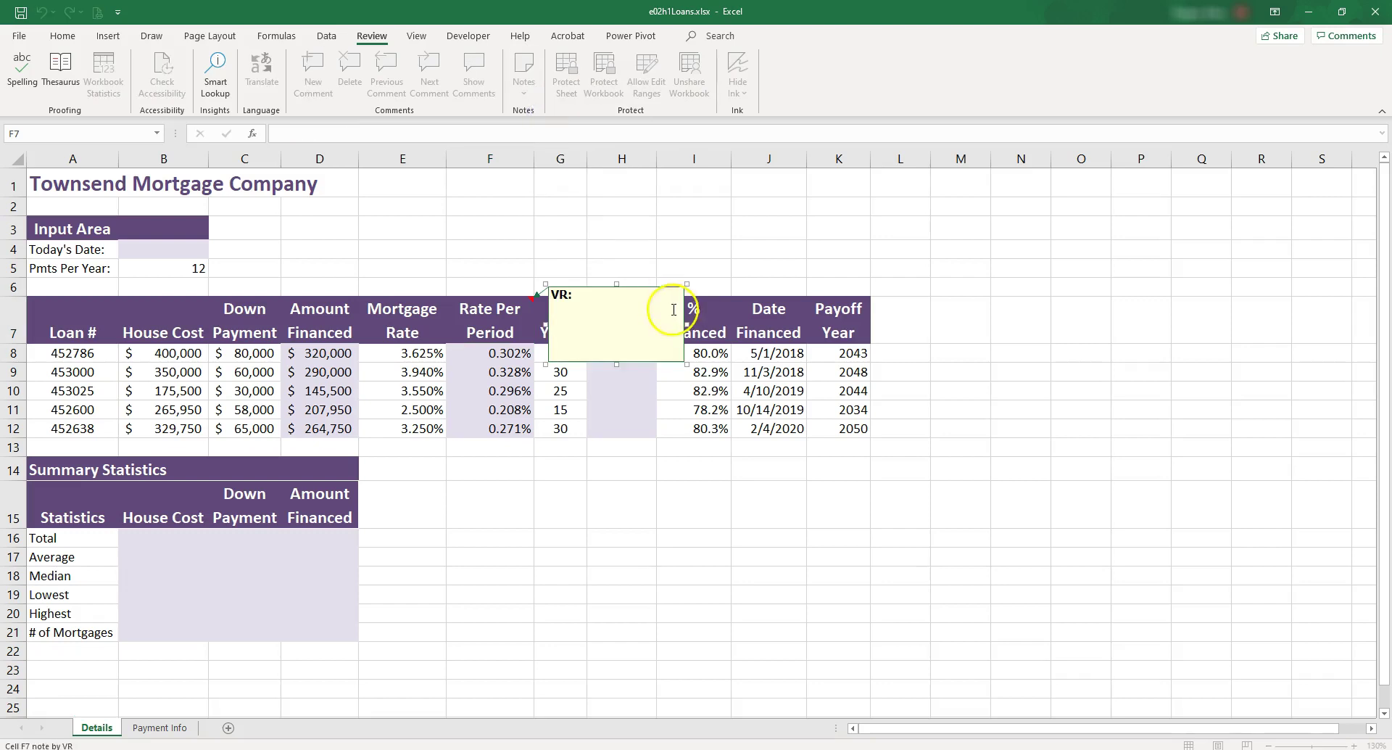
left_click(590, 302)
type("note")
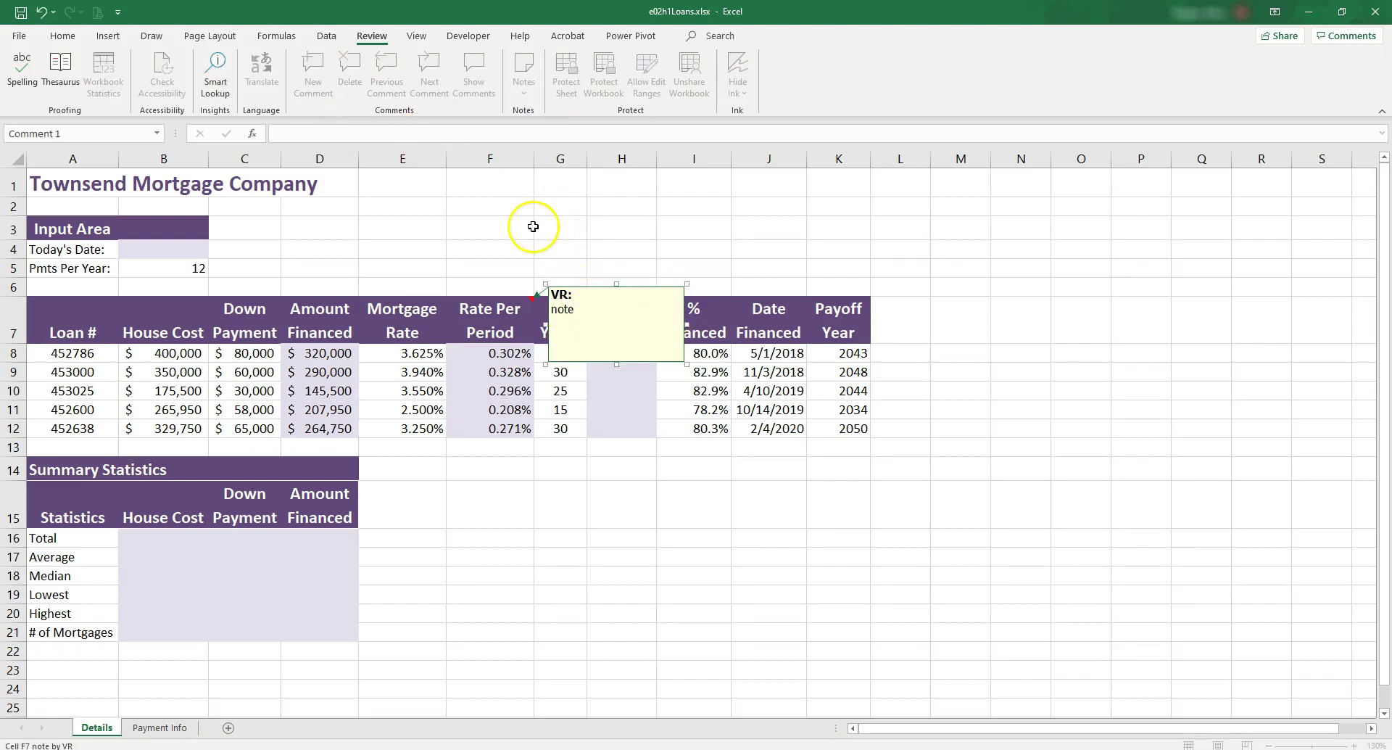
left_click(491, 302)
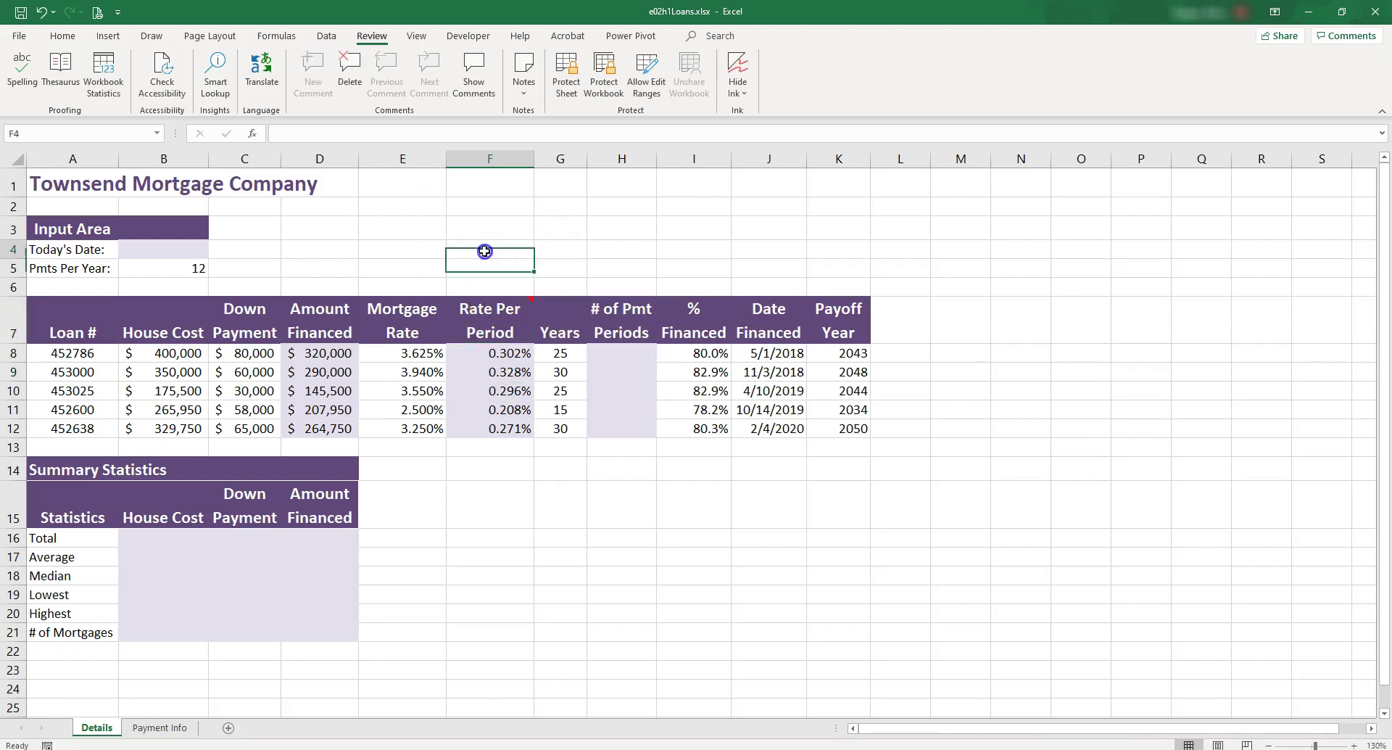
Step: Post a new threaded comment on cell F8
left_click(411, 226)
left_click(494, 354)
left_click(317, 77)
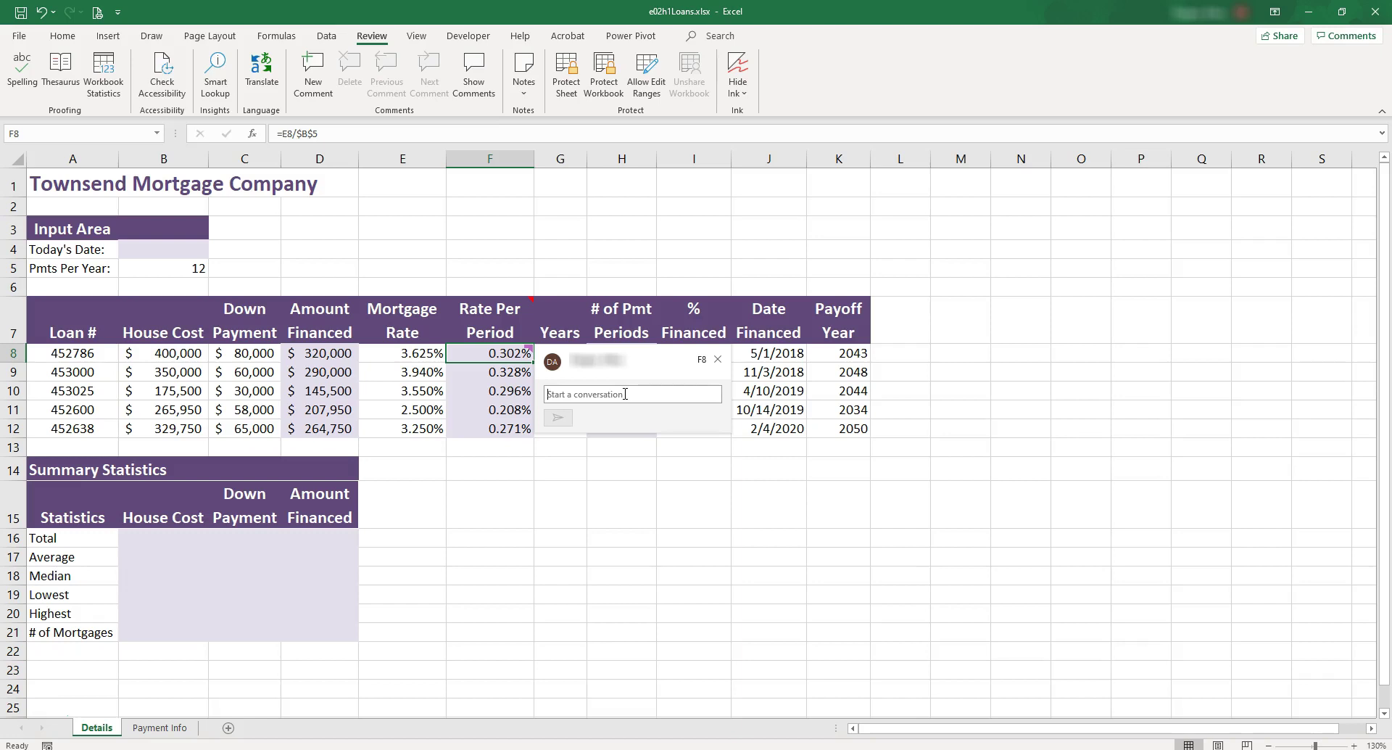
type("start a conversation")
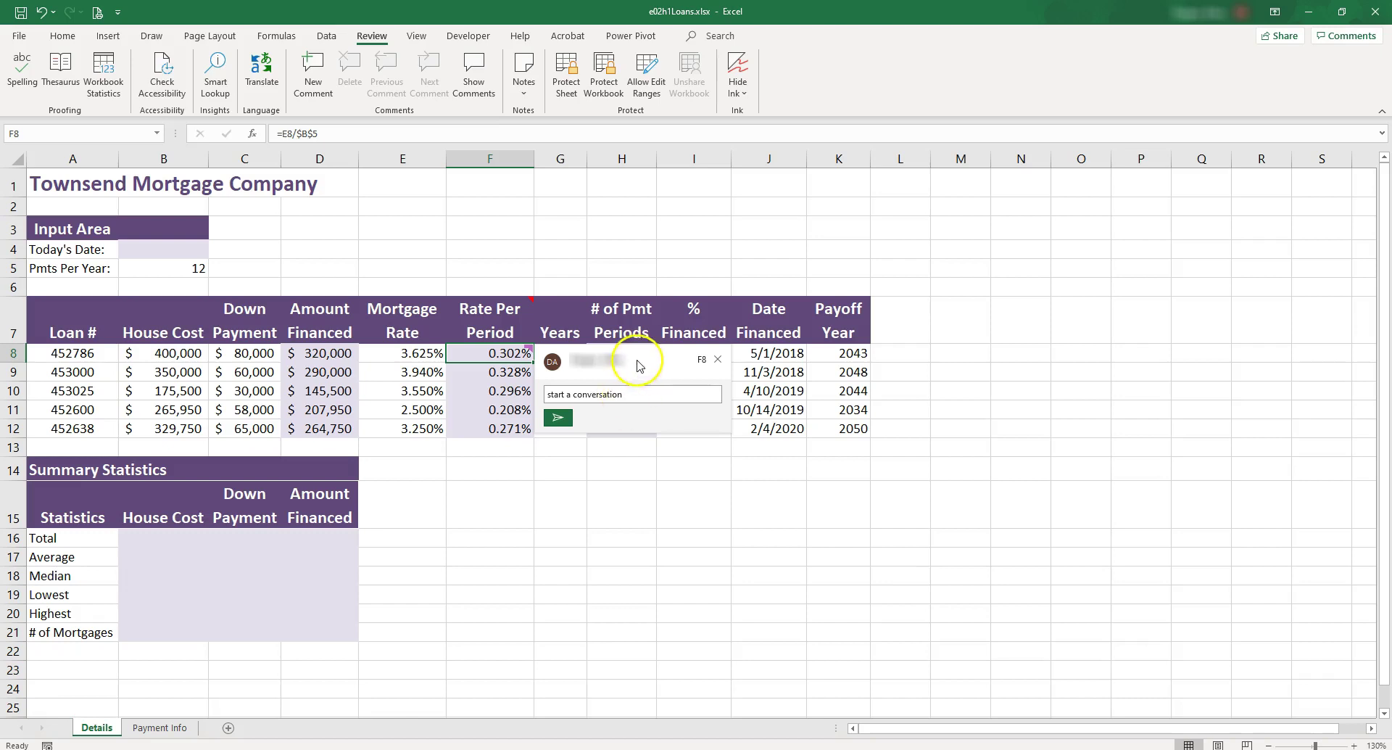
left_click(558, 420)
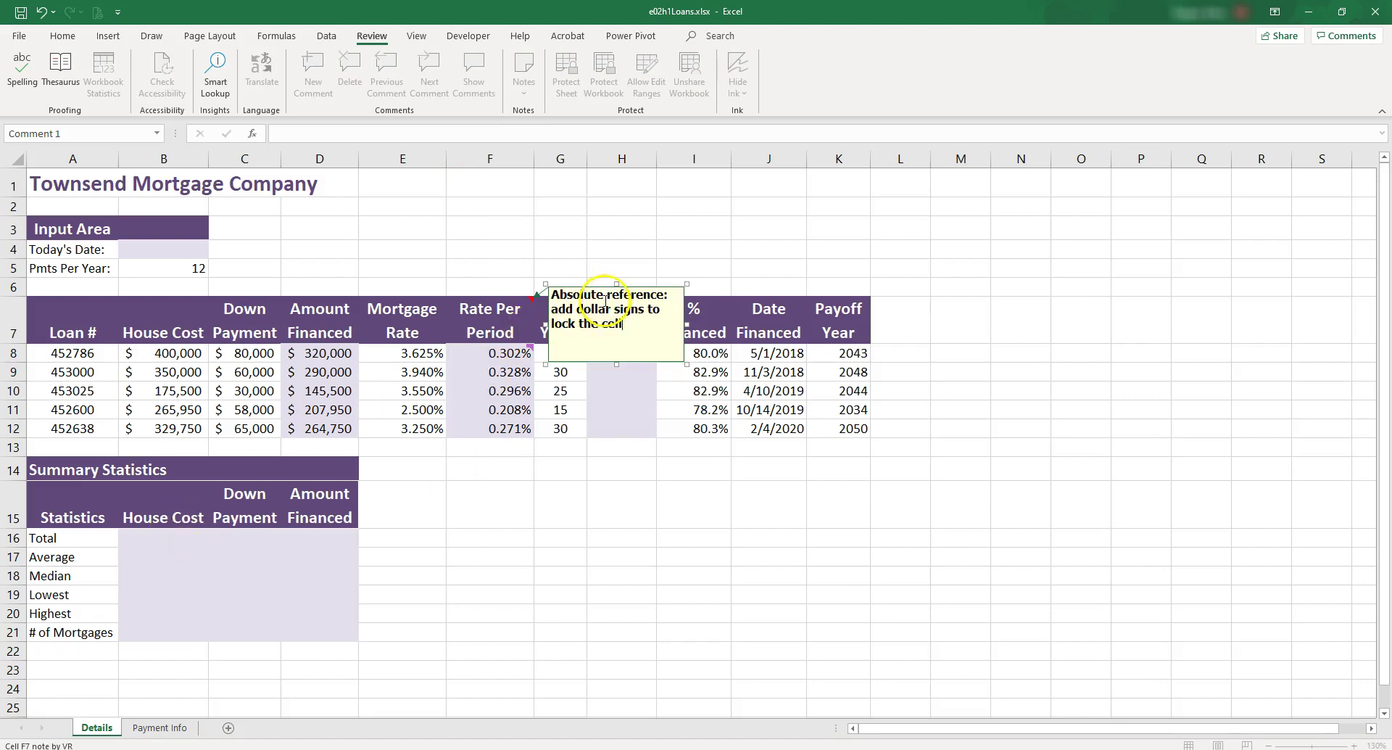
Step: Drag the F7 note above the Rate Per Period header and turn on Show All Notes
left_click_drag(589, 283, 494, 192)
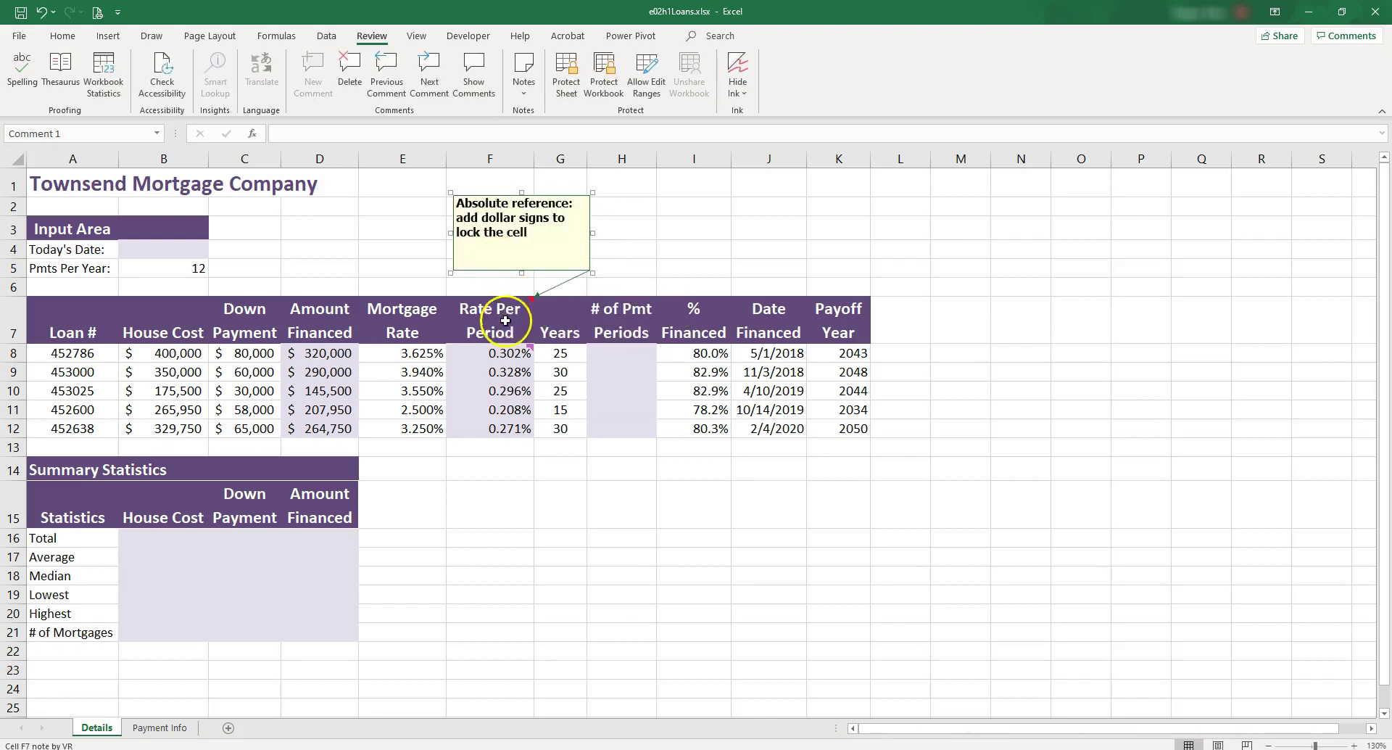
left_click(493, 502)
mouse_move(502, 306)
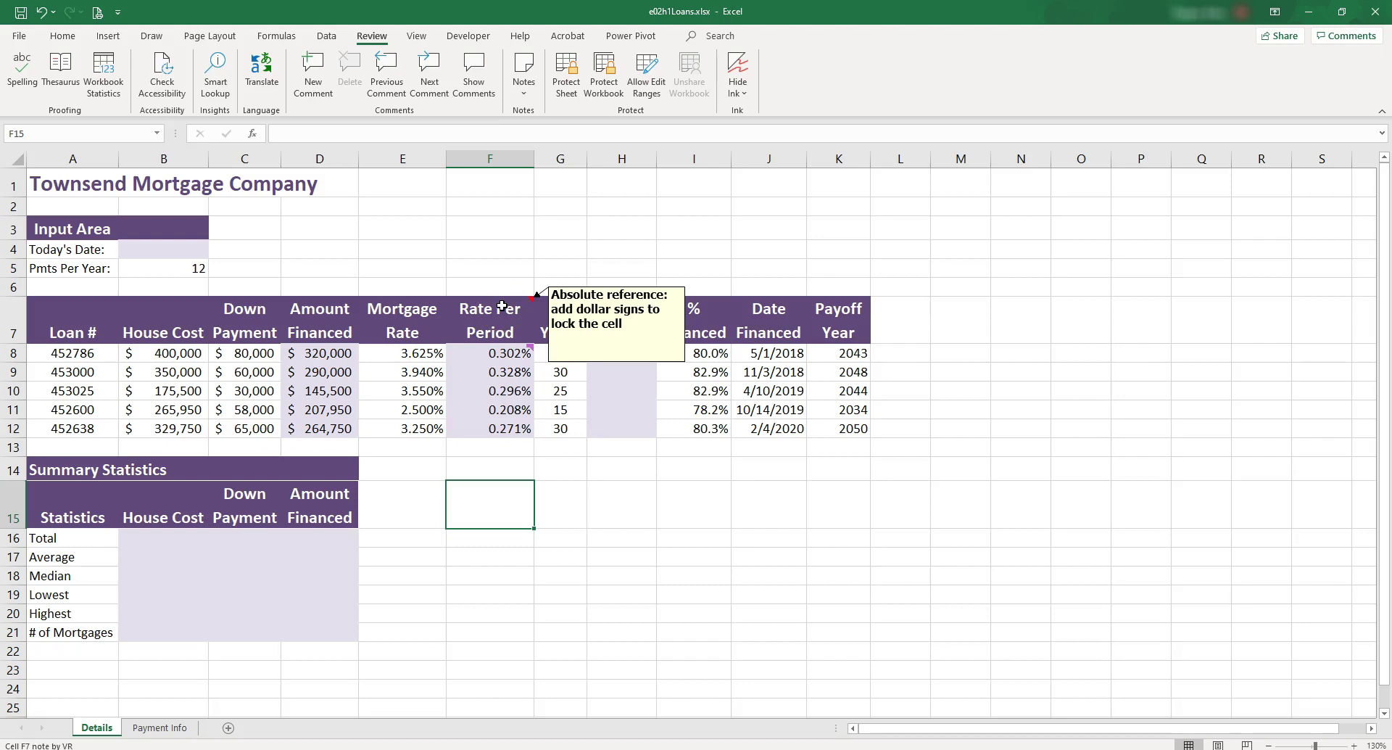
left_click(527, 84)
left_click(563, 194)
left_click(524, 86)
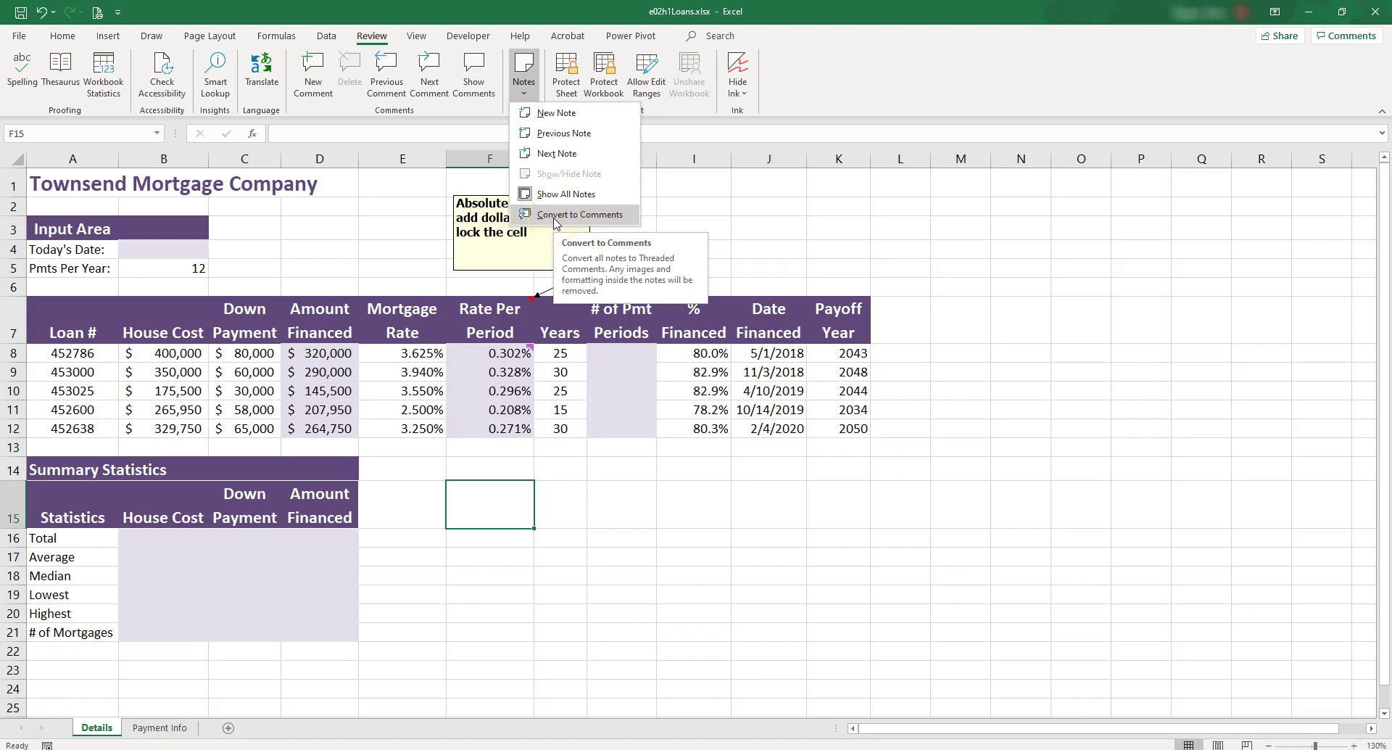
left_click(496, 244)
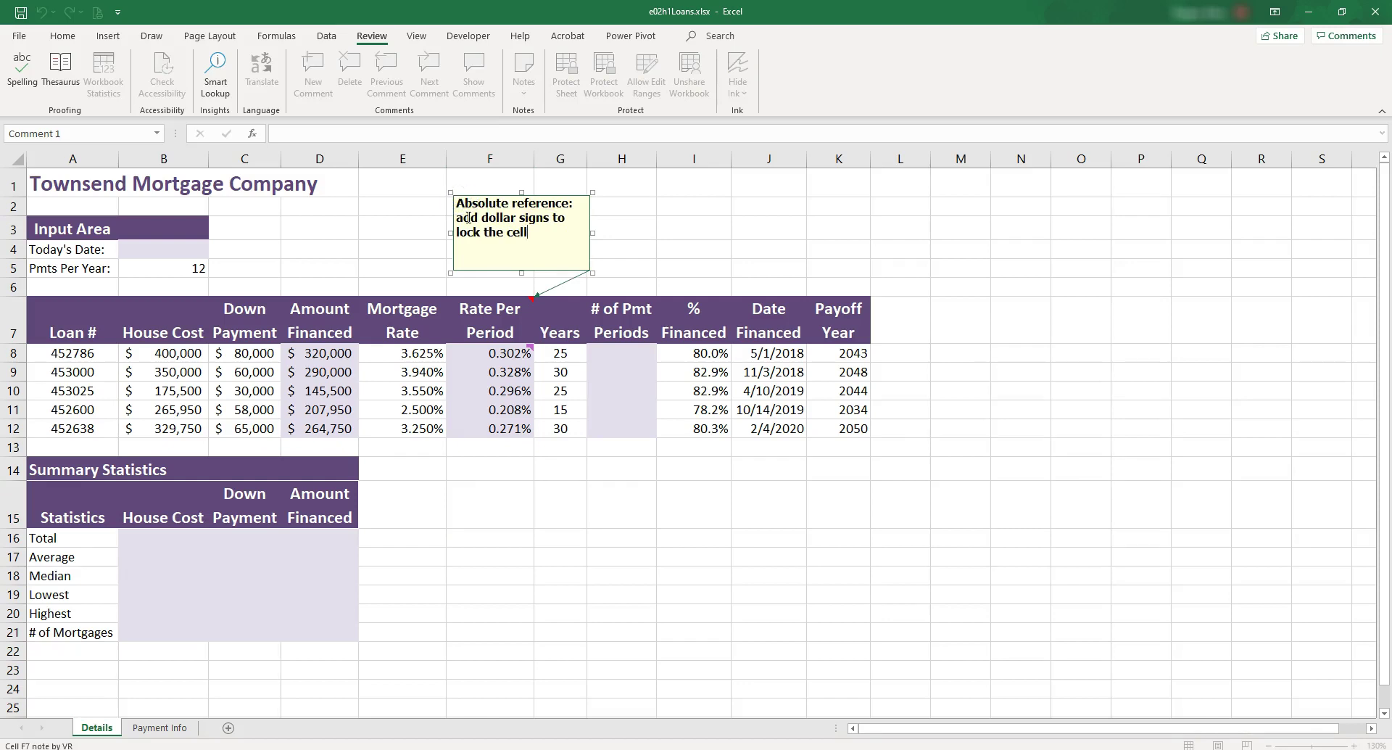
key("Escape")
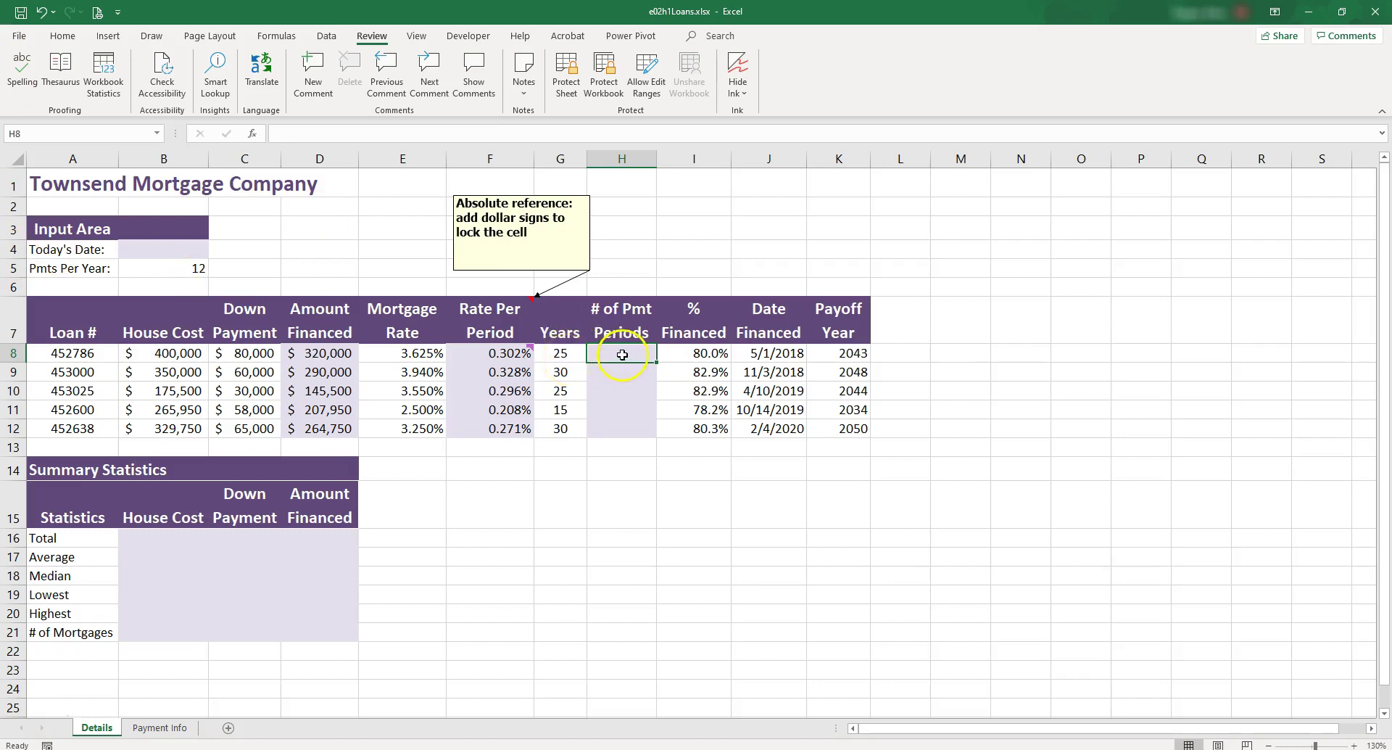
Step: Enter =G8*B$5 in H8 and fill it down to H12, giving values like 300 and 360
type("=")
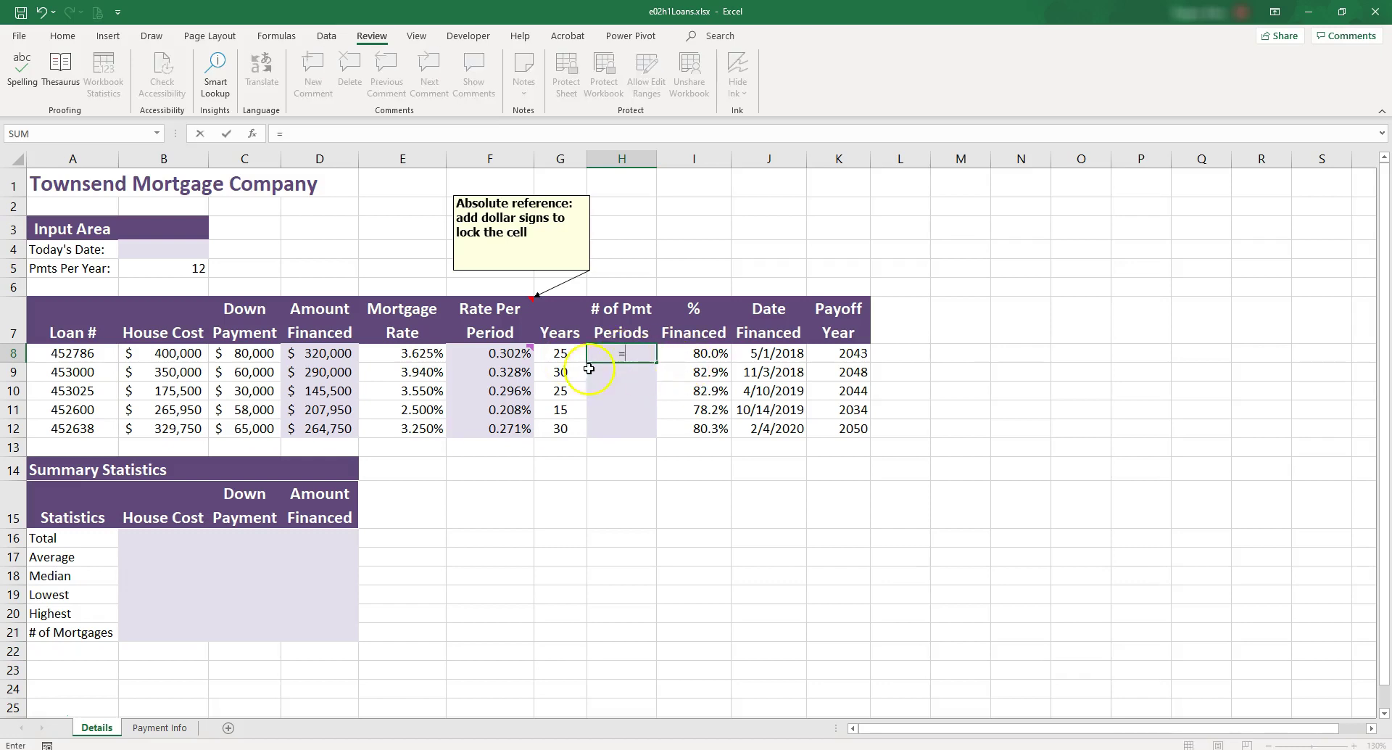
left_click(564, 352)
type("*")
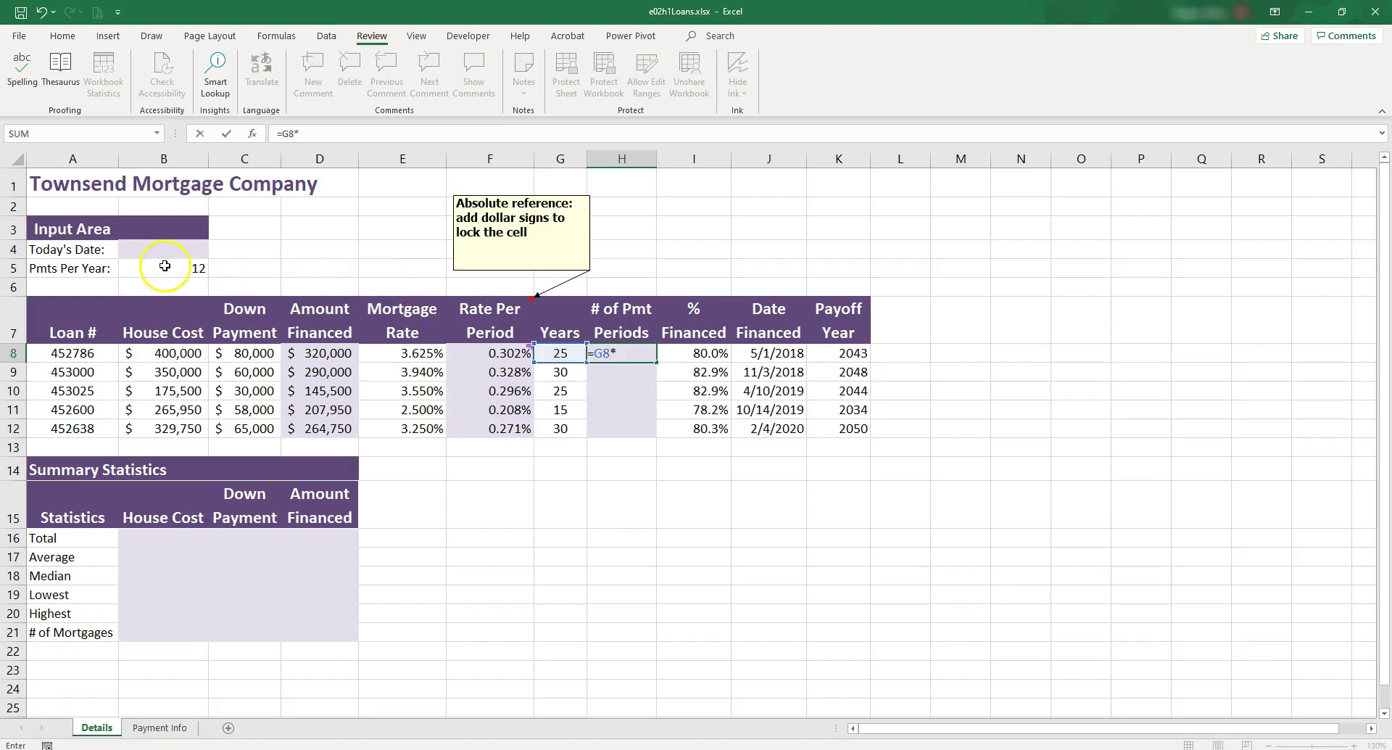
left_click(168, 267)
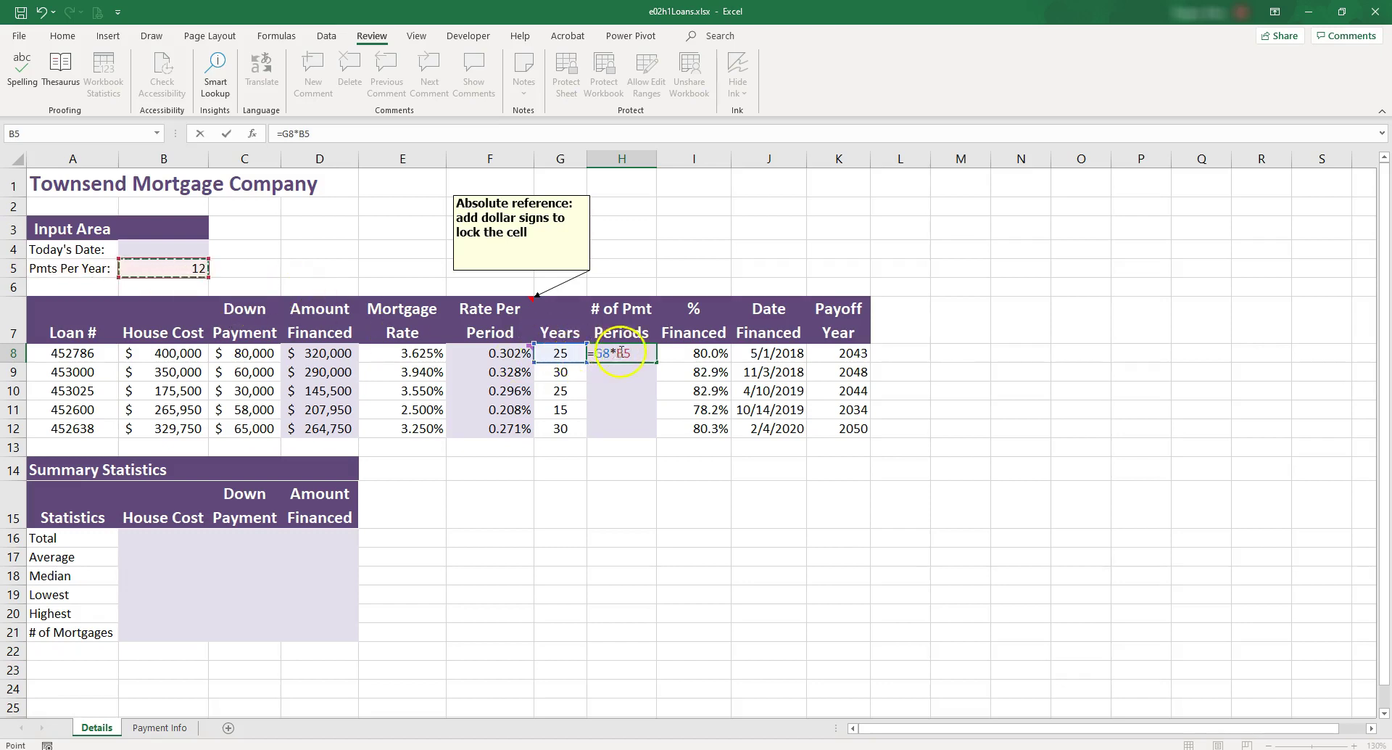
left_click(628, 355)
type("$")
key("ctrl+Return")
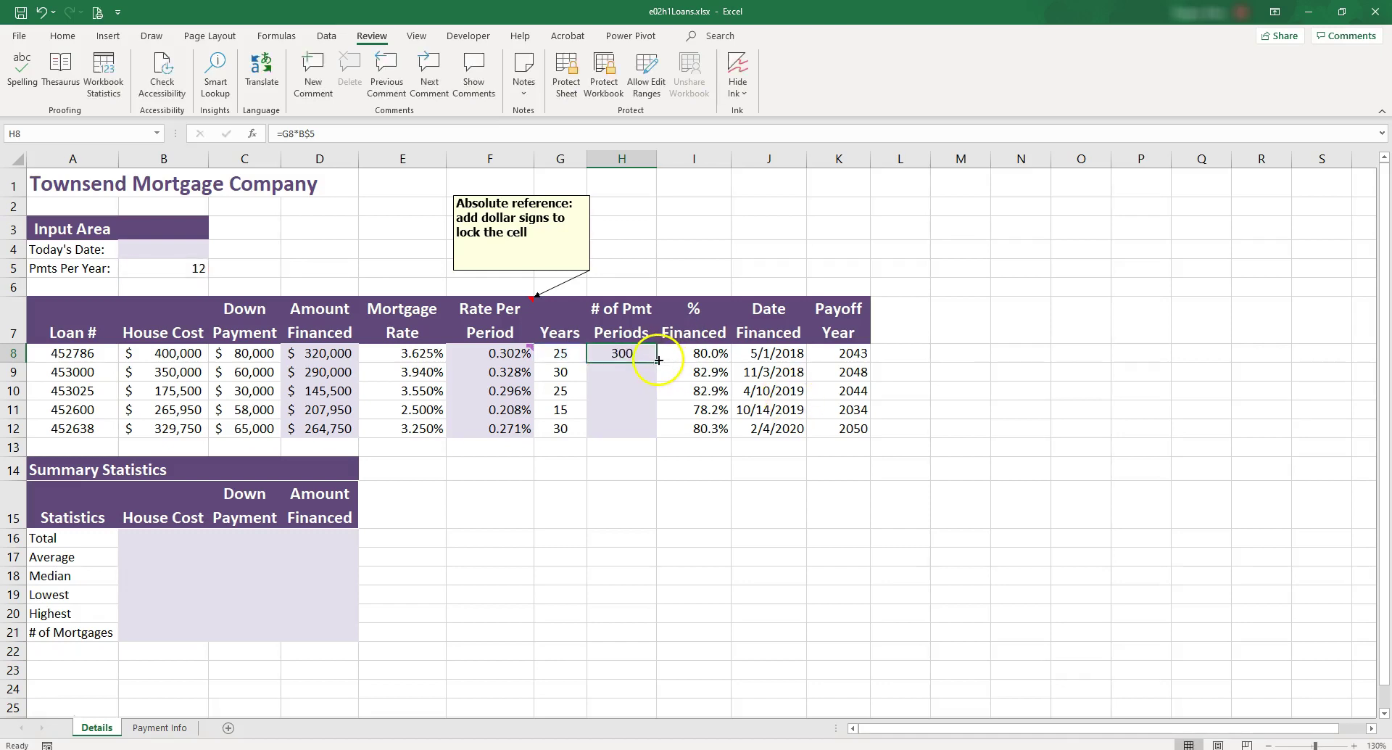
left_click_drag(659, 360, 652, 430)
double_click(628, 386)
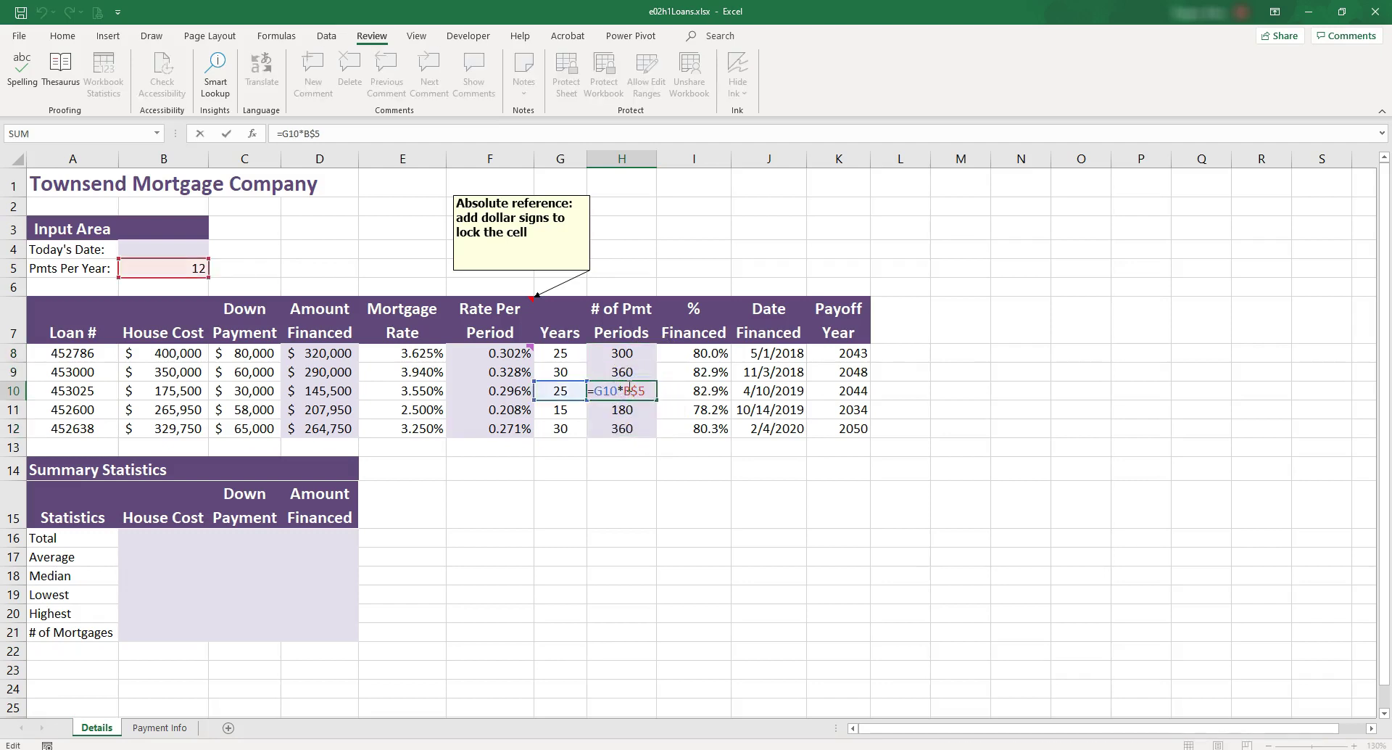
key("Escape")
left_click(491, 355)
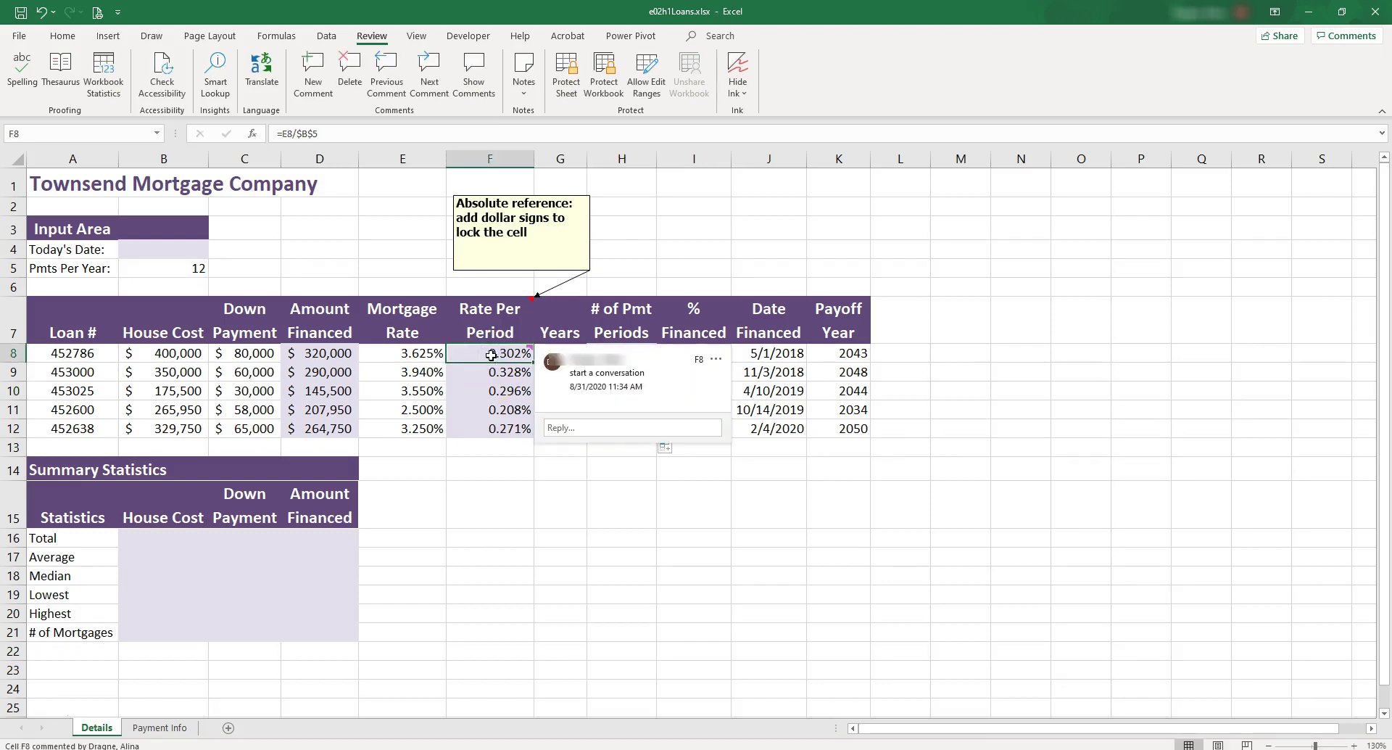
left_click(501, 355)
double_click(502, 355)
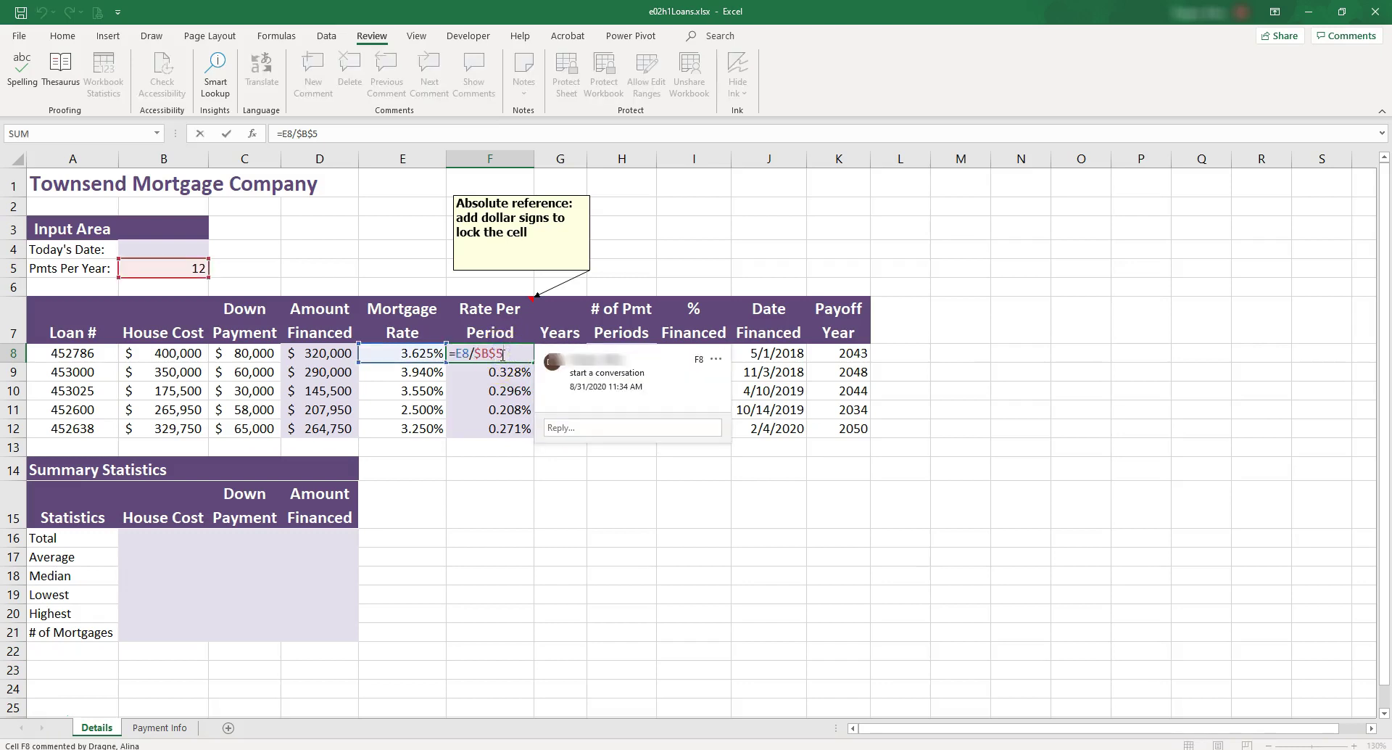
left_click(517, 355)
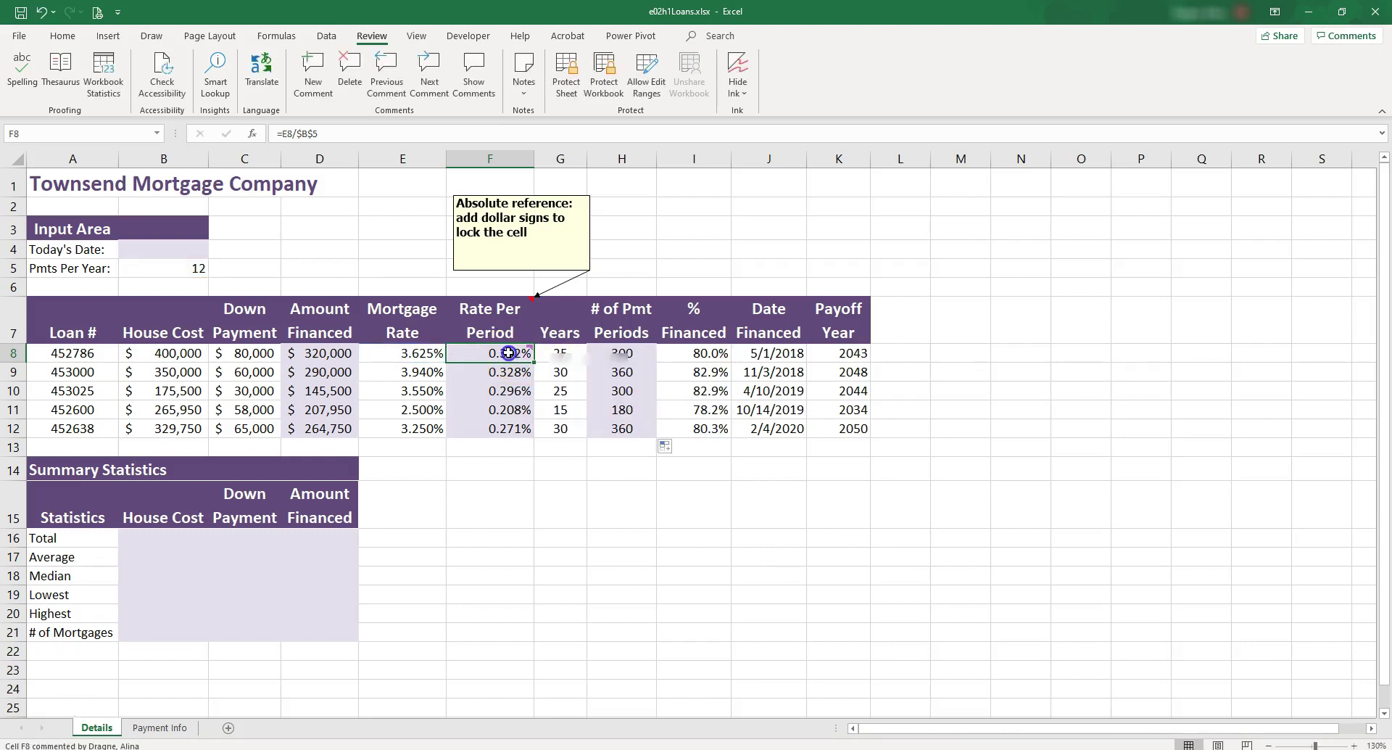
double_click(508, 355)
left_click(489, 353)
left_click_drag(542, 362, 1191, 405)
double_click(1143, 353)
double_click(1144, 353)
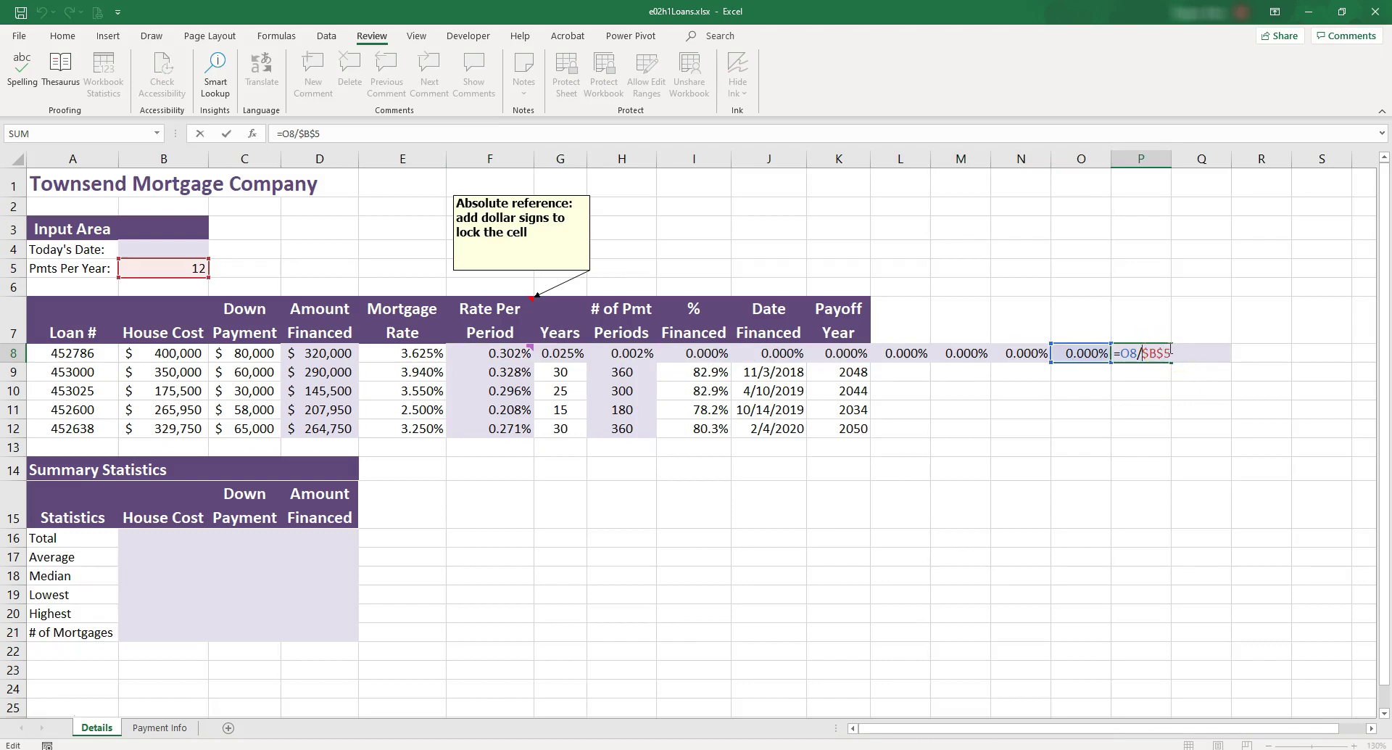
key("Escape")
key("ctrl+z")
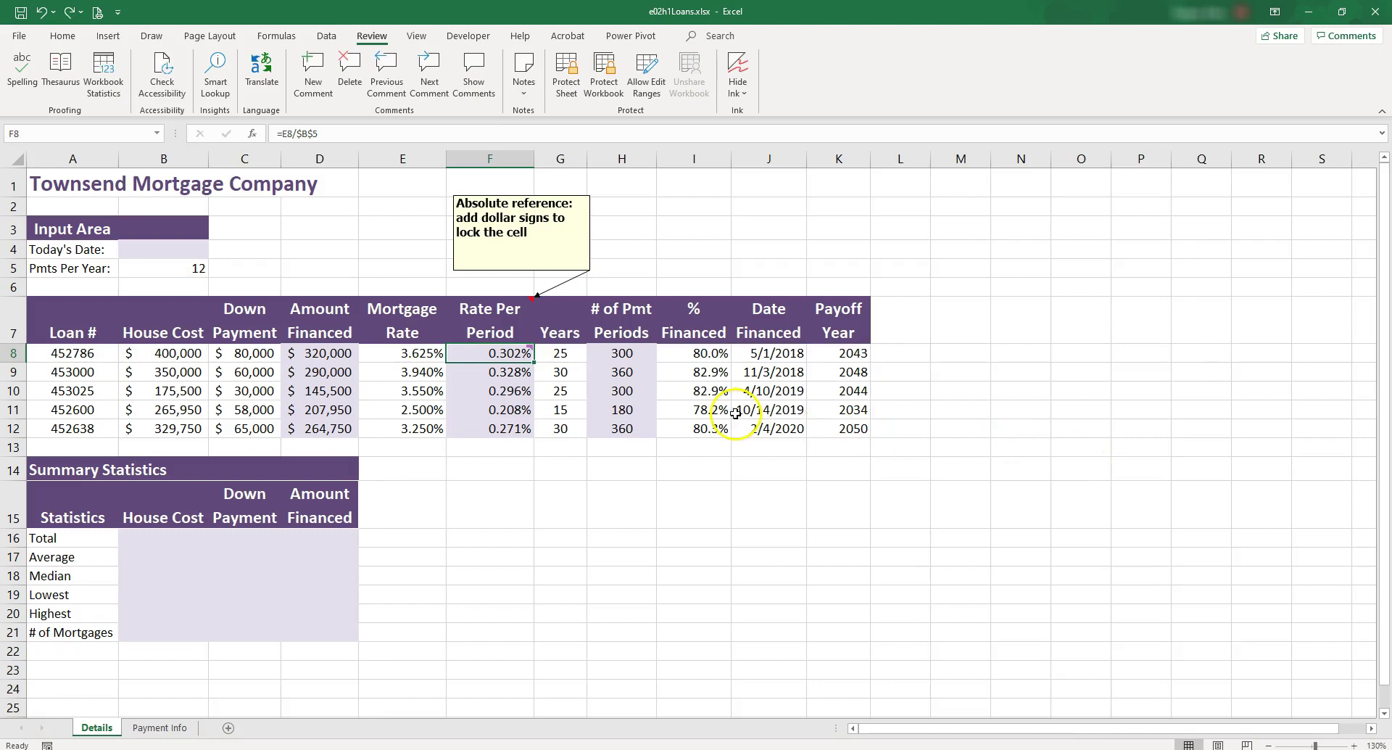
left_click(639, 356)
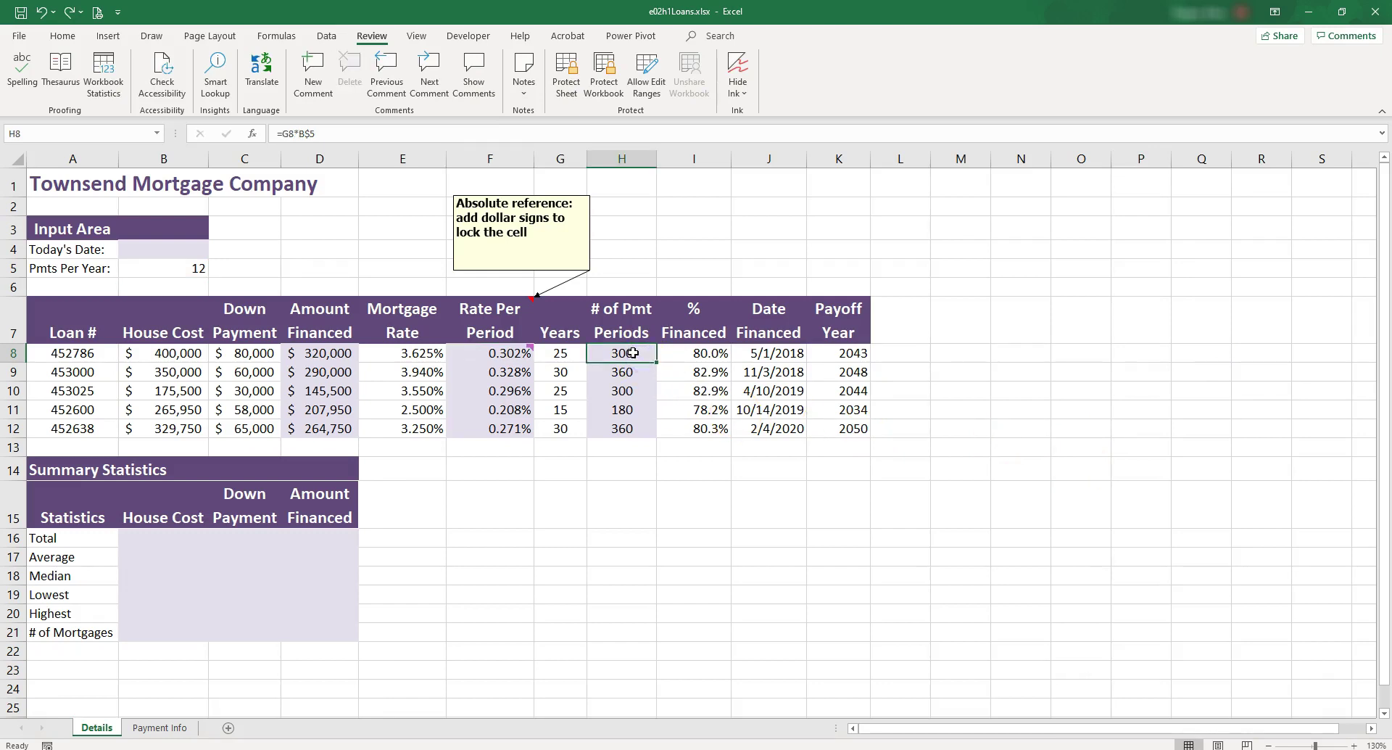
double_click(633, 353)
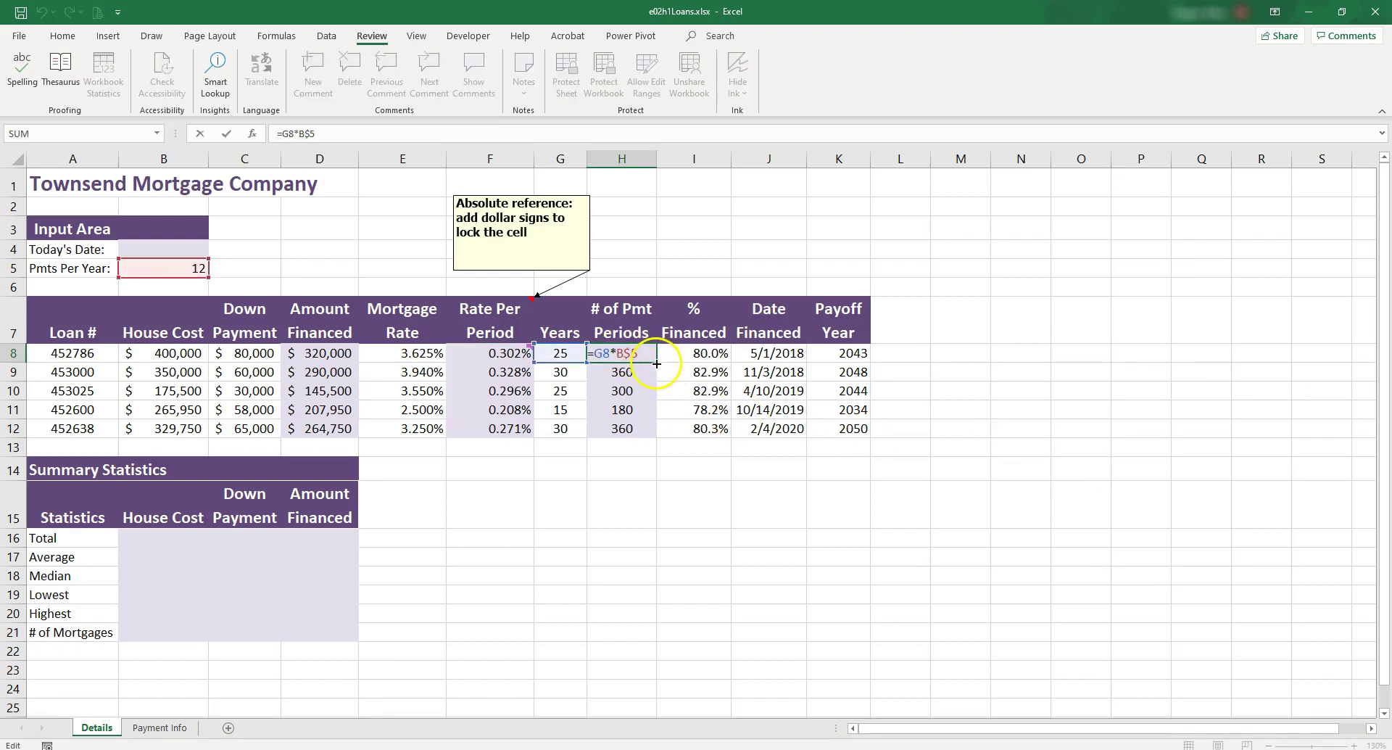
key("Escape")
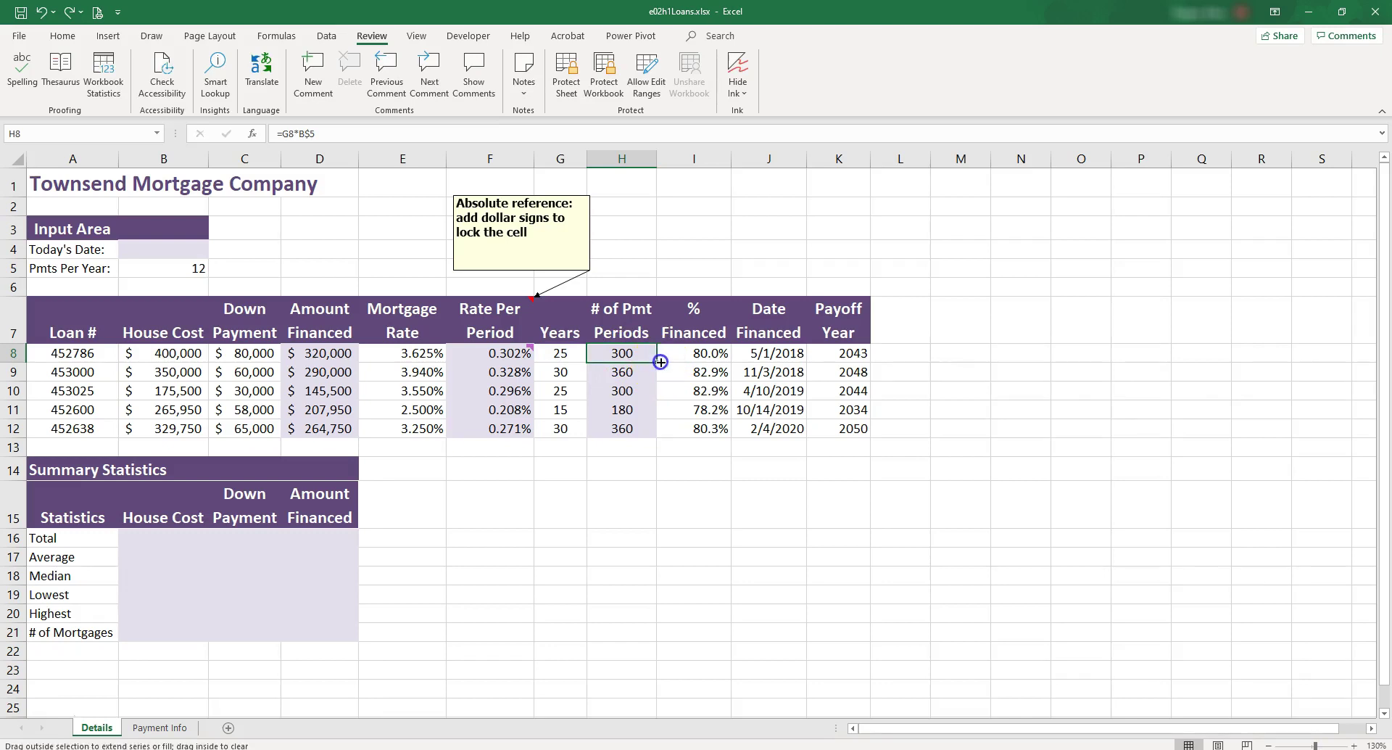
left_click_drag(661, 362, 1173, 365)
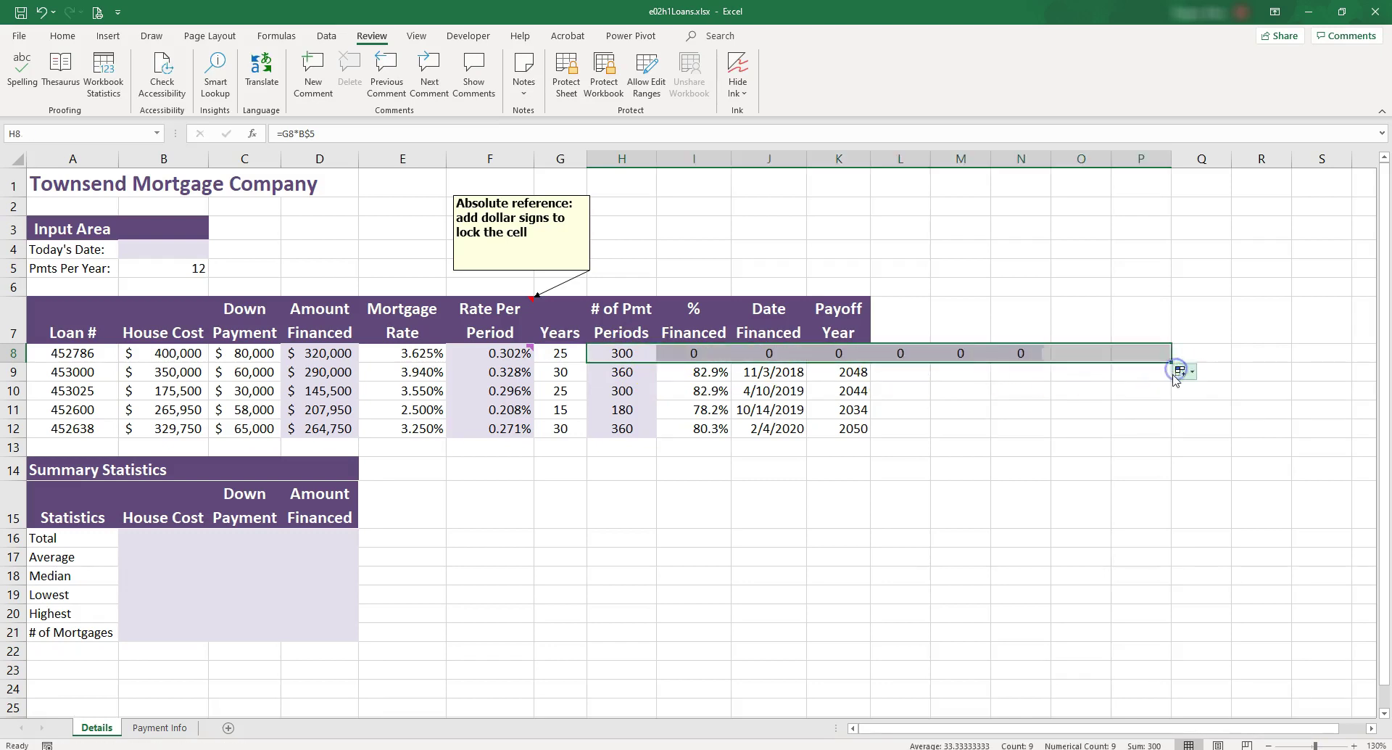
double_click(1139, 351)
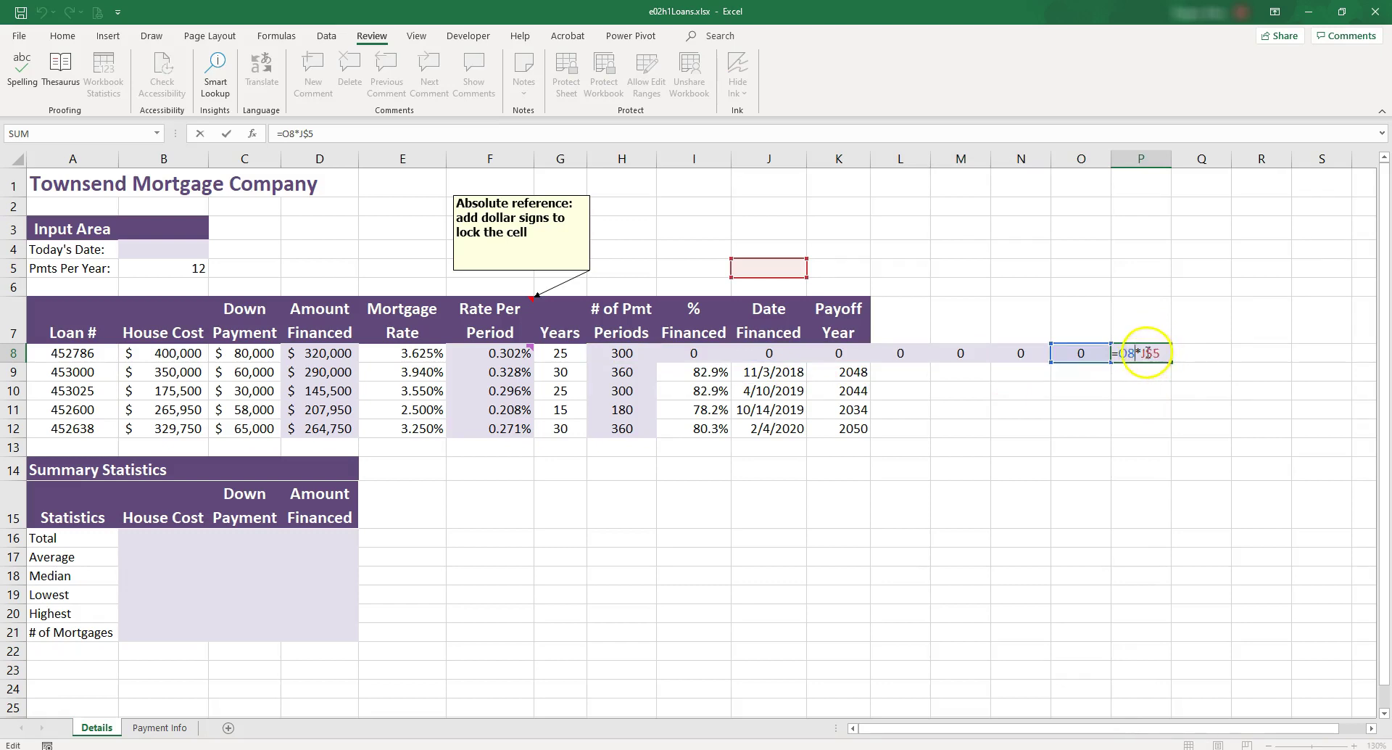
key("ctrl+Return")
double_click(1078, 351)
key("Escape")
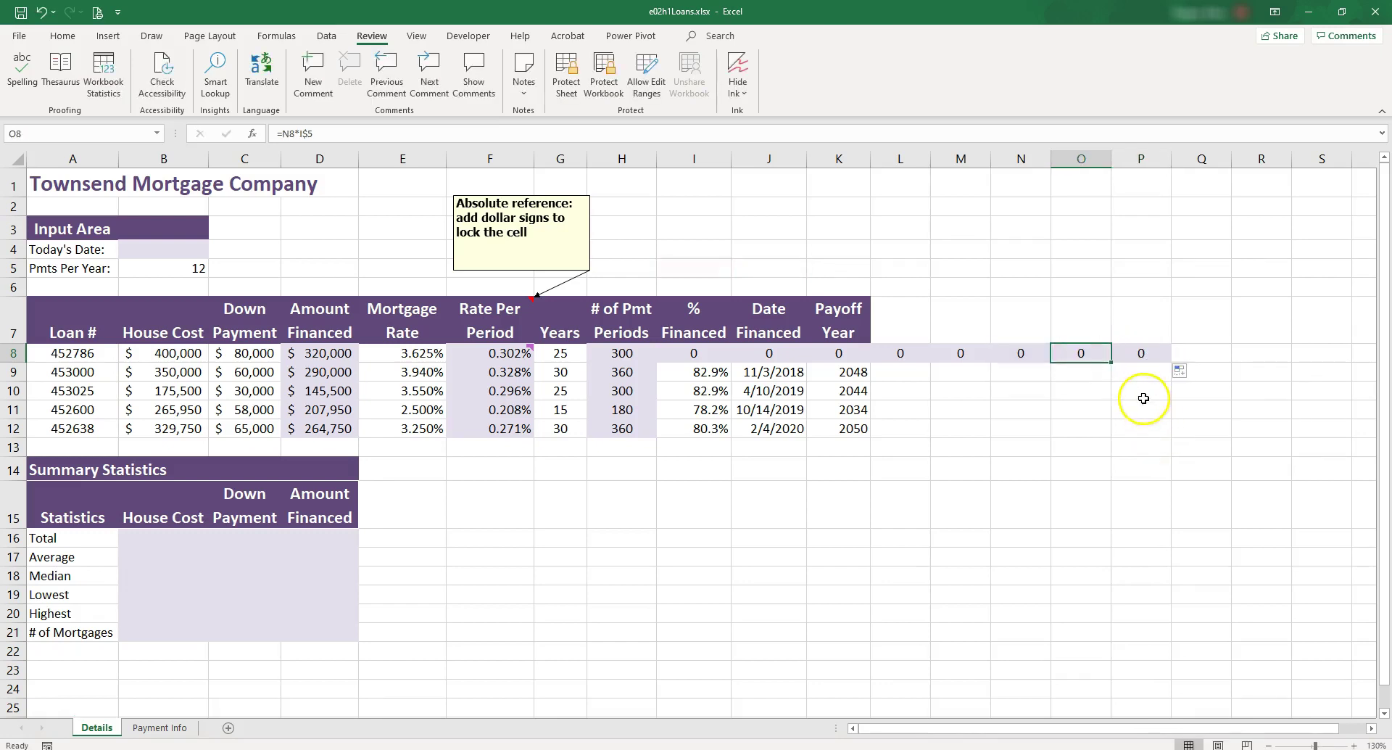
key("ctrl+z")
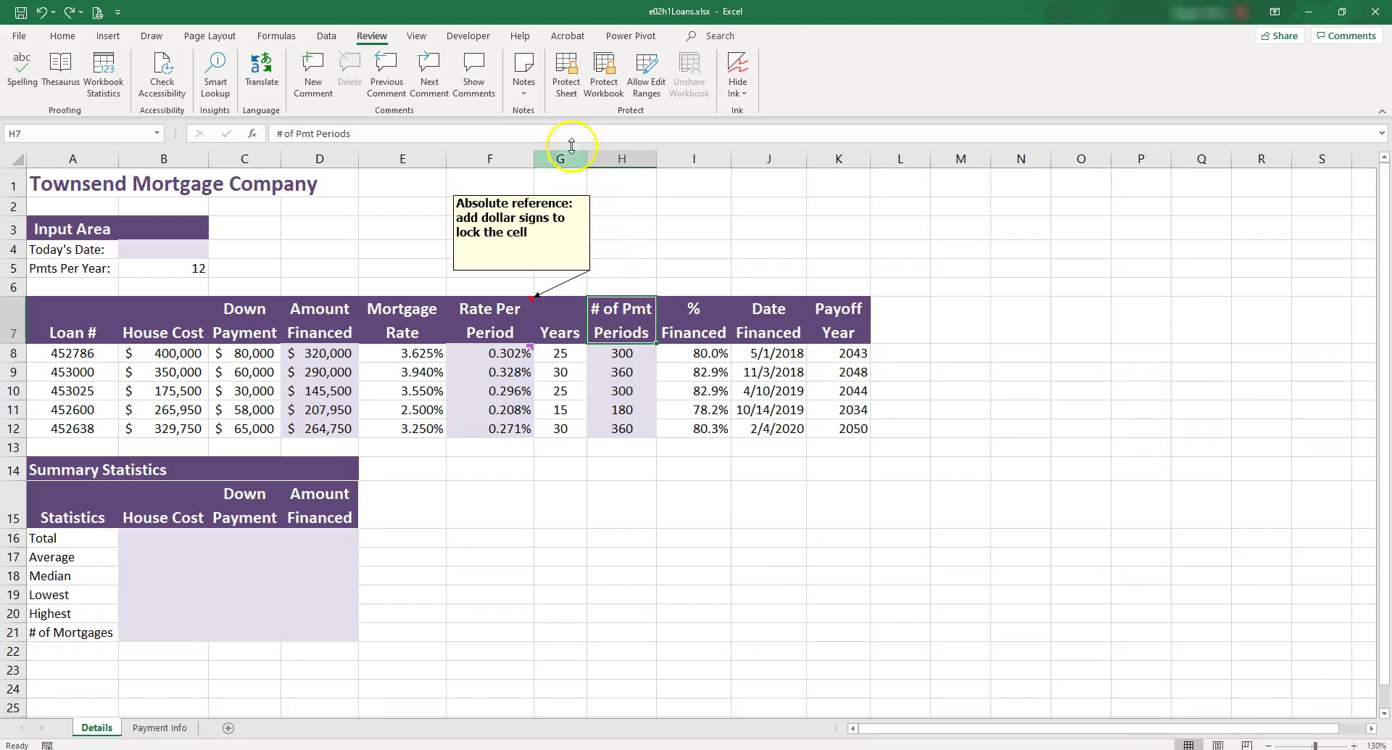
Step: Add a note to H7, move it above column H, and type the mixed reference explanation
left_click(524, 92)
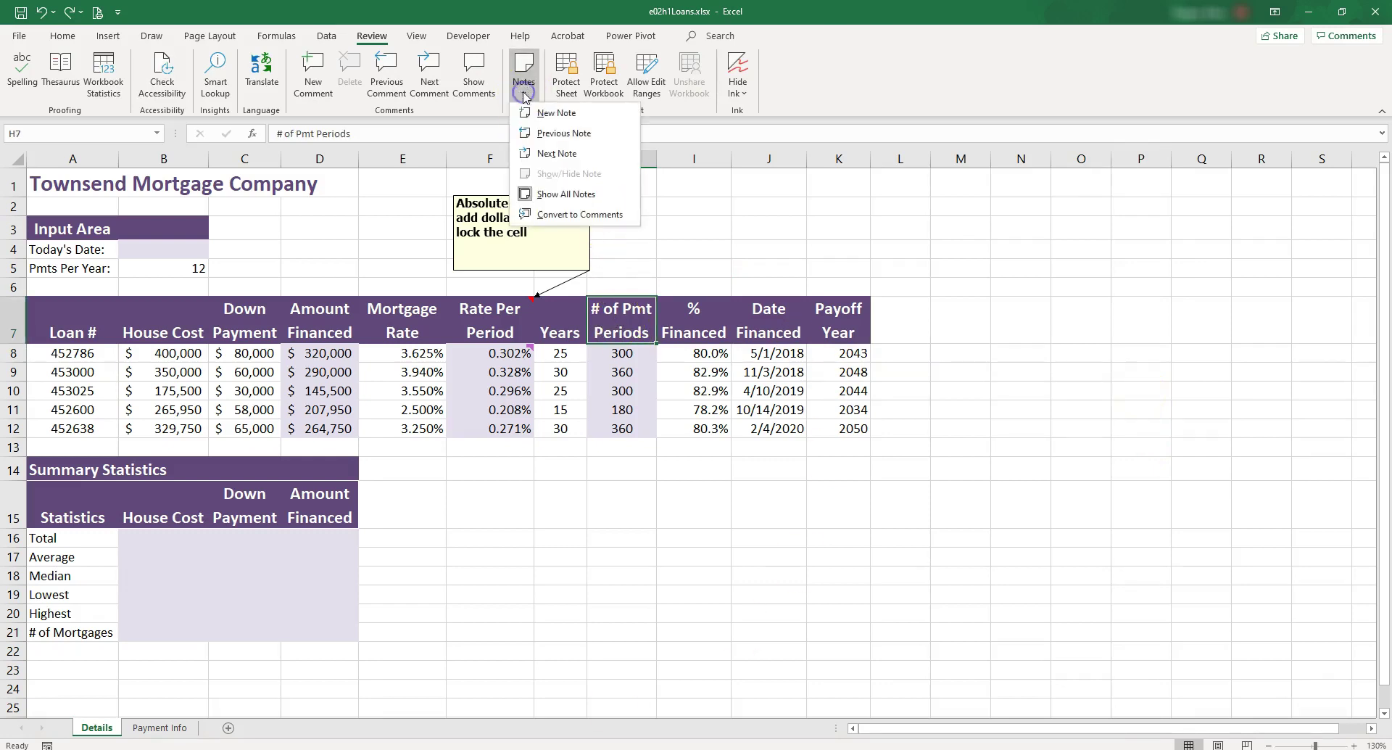
left_click(556, 113)
left_click_drag(740, 287, 694, 181)
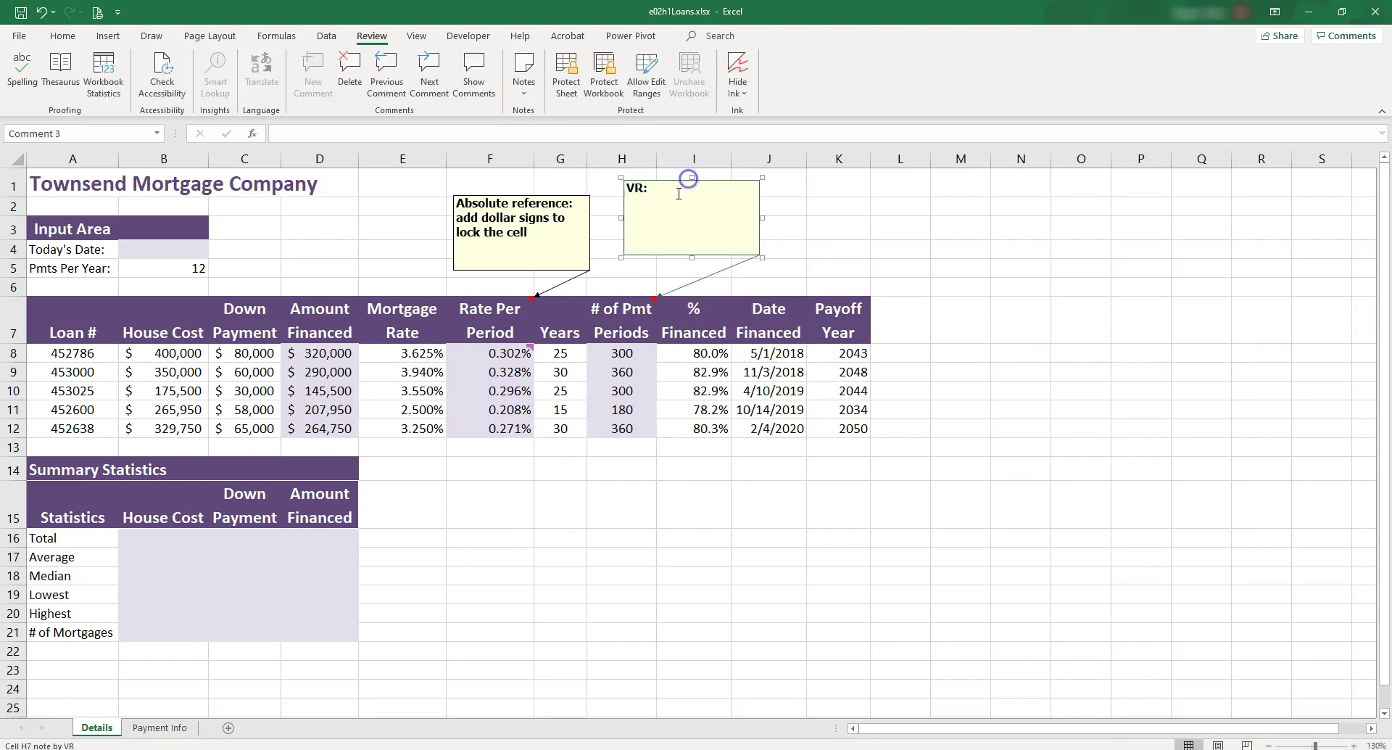
double_click(629, 188)
type("Mixed referenc")
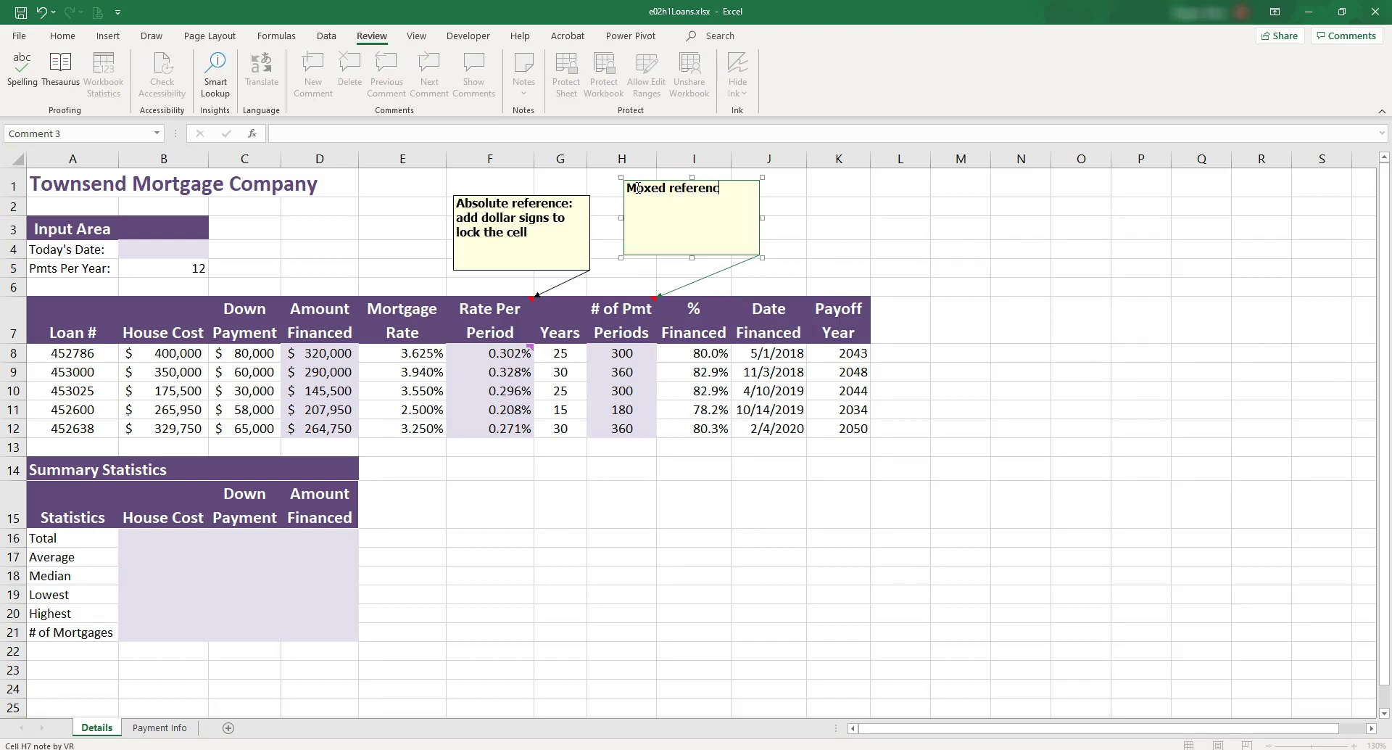
type("e: use")
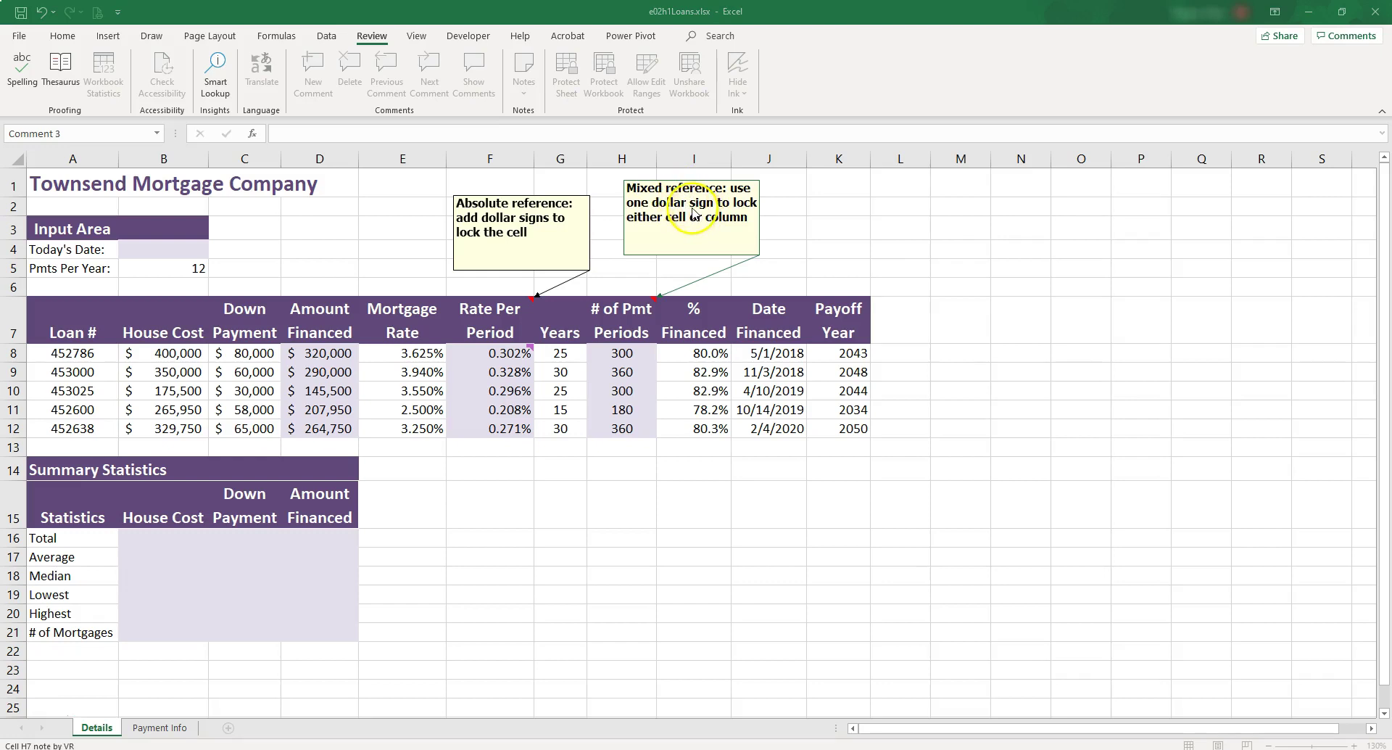
double_click(678, 216)
type("row")
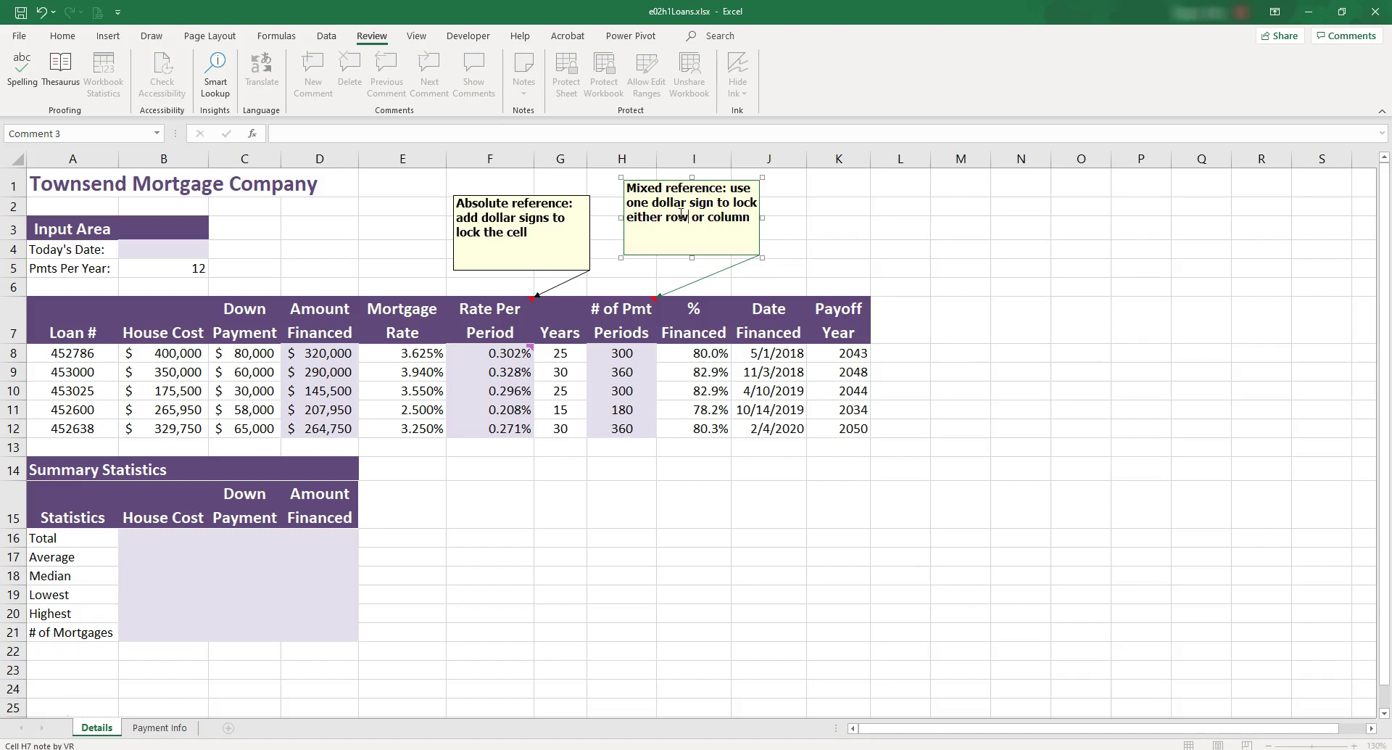